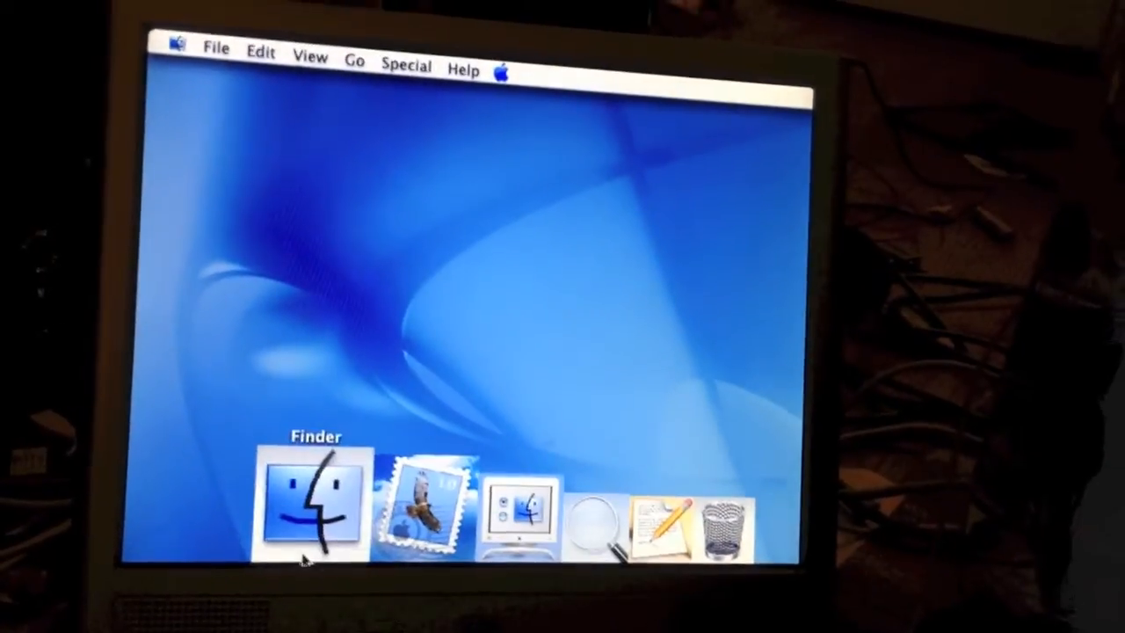
Navigate Finder from Hard Drive through System into the Applications folder.
click(312, 523)
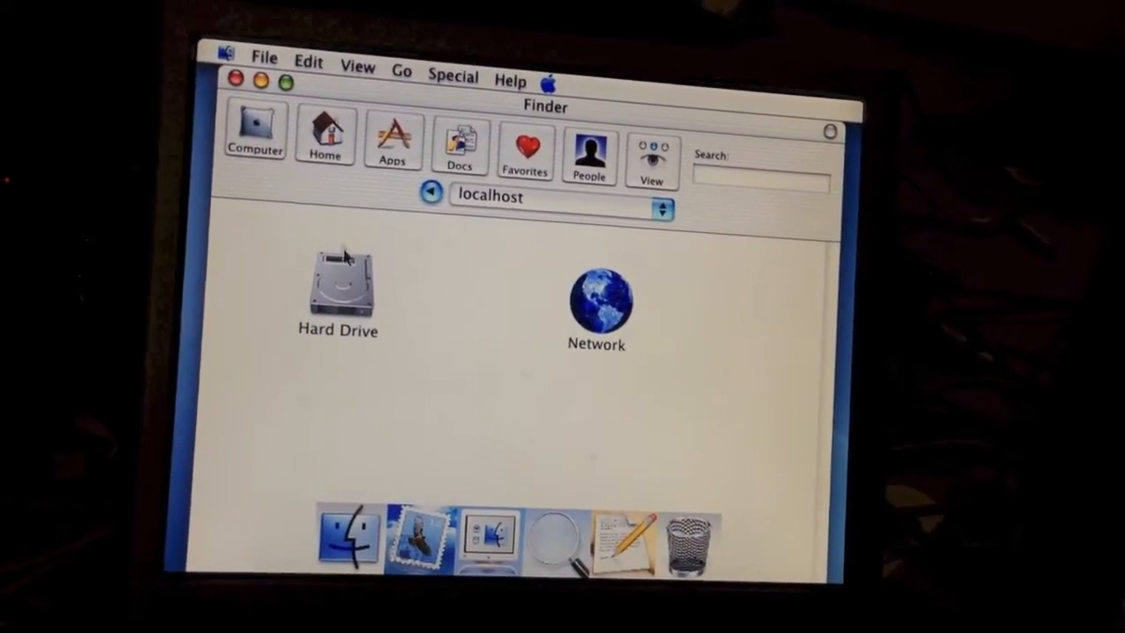
double_click(333, 278)
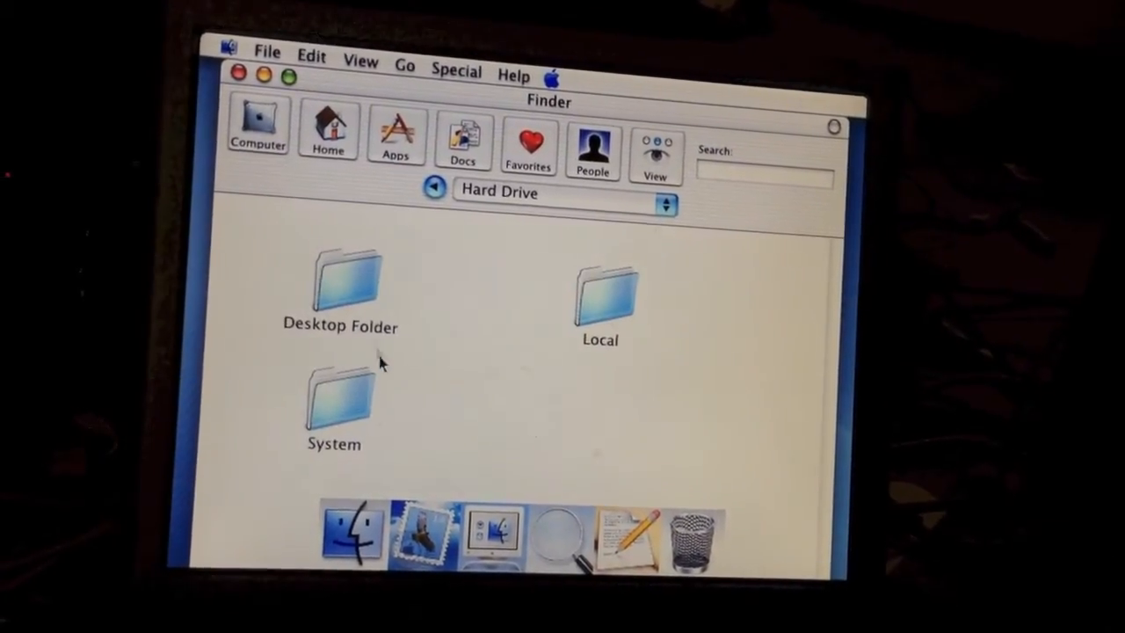
double_click(323, 400)
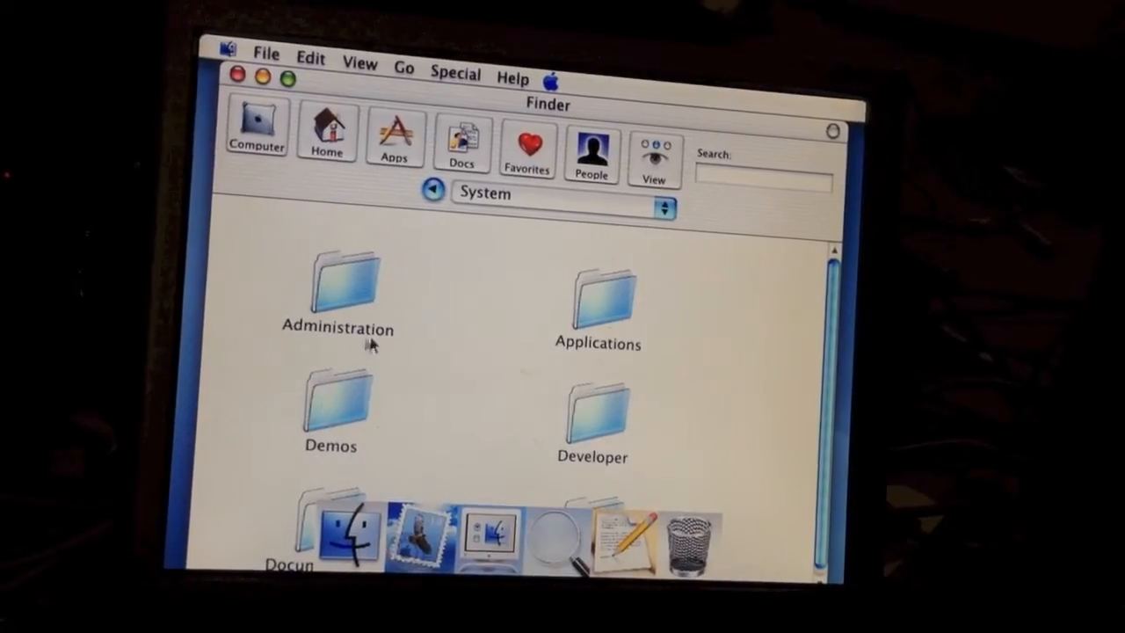
click(600, 303)
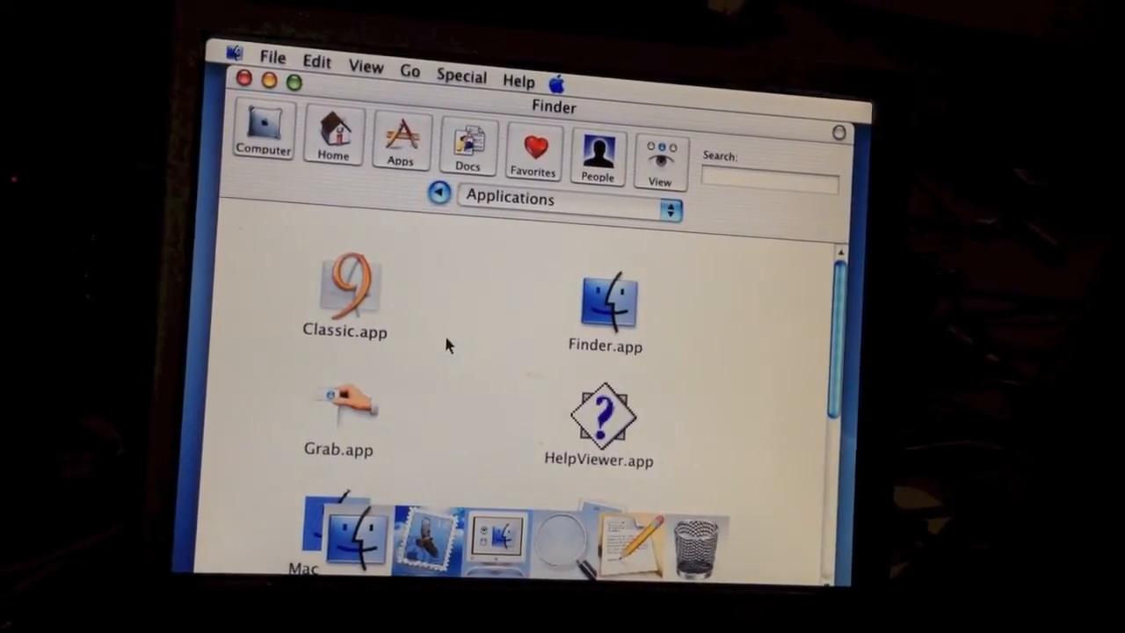
drag(840, 326, 849, 294)
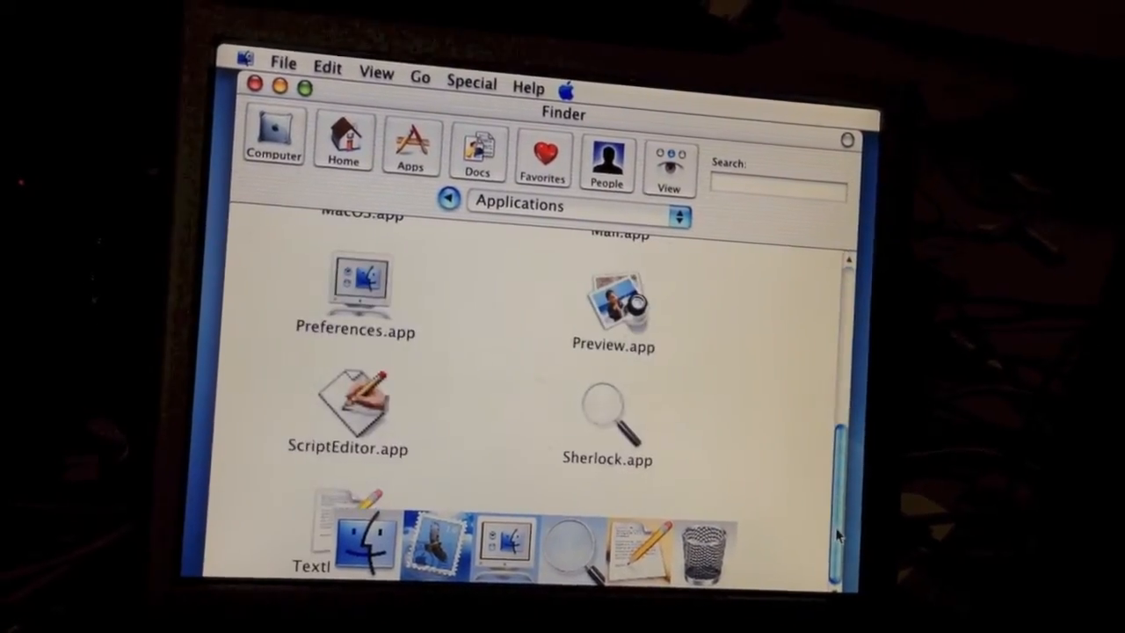
Launch Finder.app from Applications, bring the window back, then minimize it to the Dock.
double_click(629, 299)
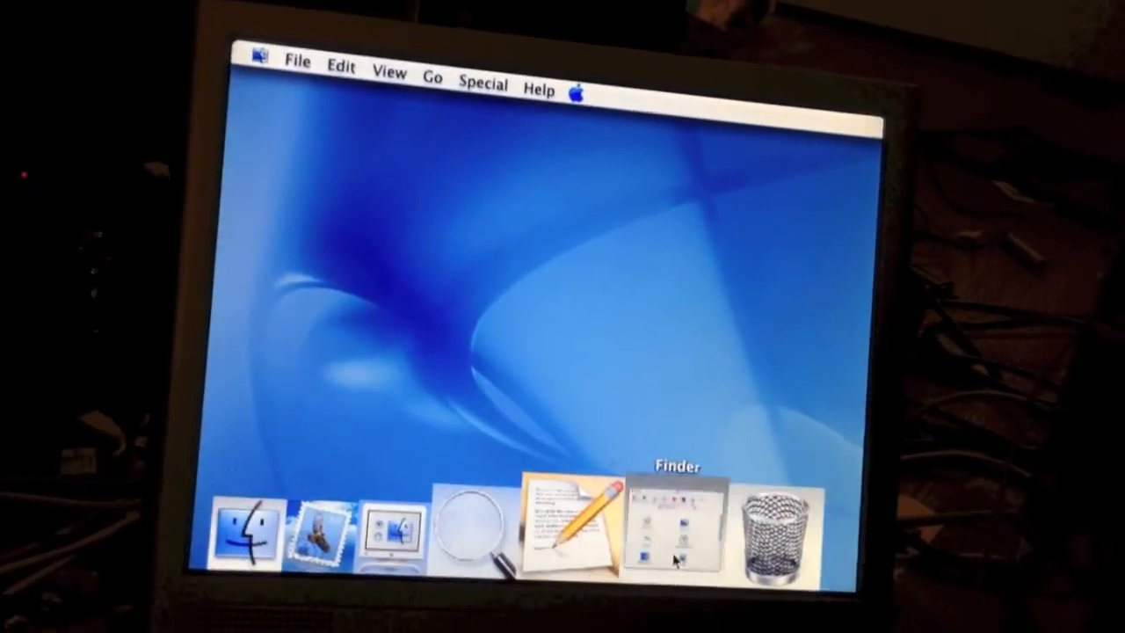
click(678, 545)
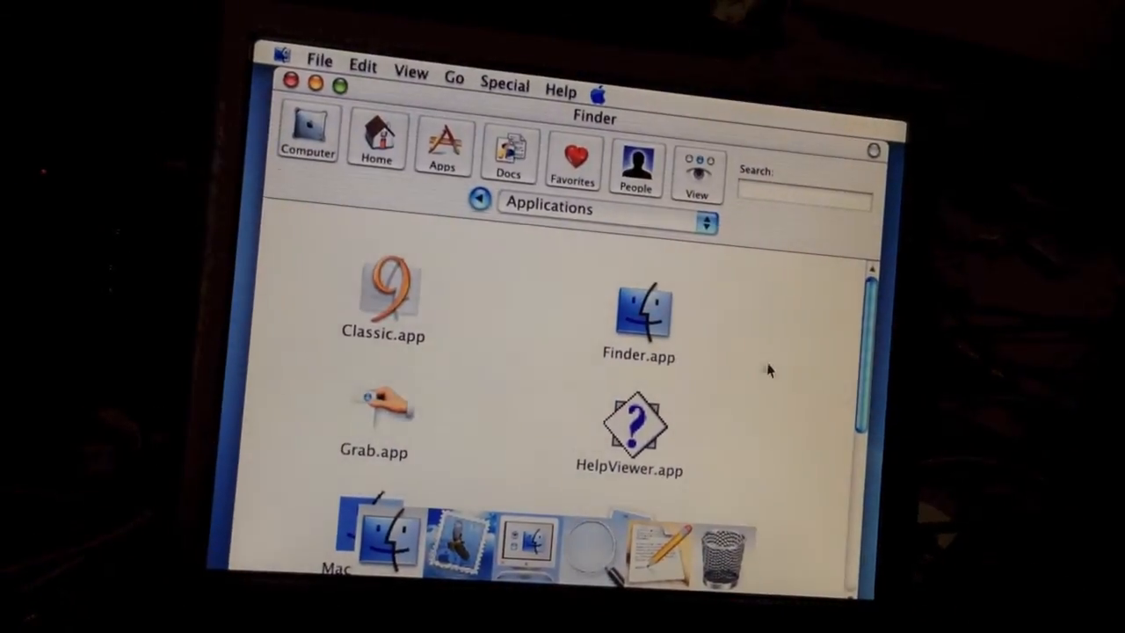
mouse_move(868, 352)
mouse_down()
mouse_move(870, 510)
mouse_move(879, 316)
mouse_up()
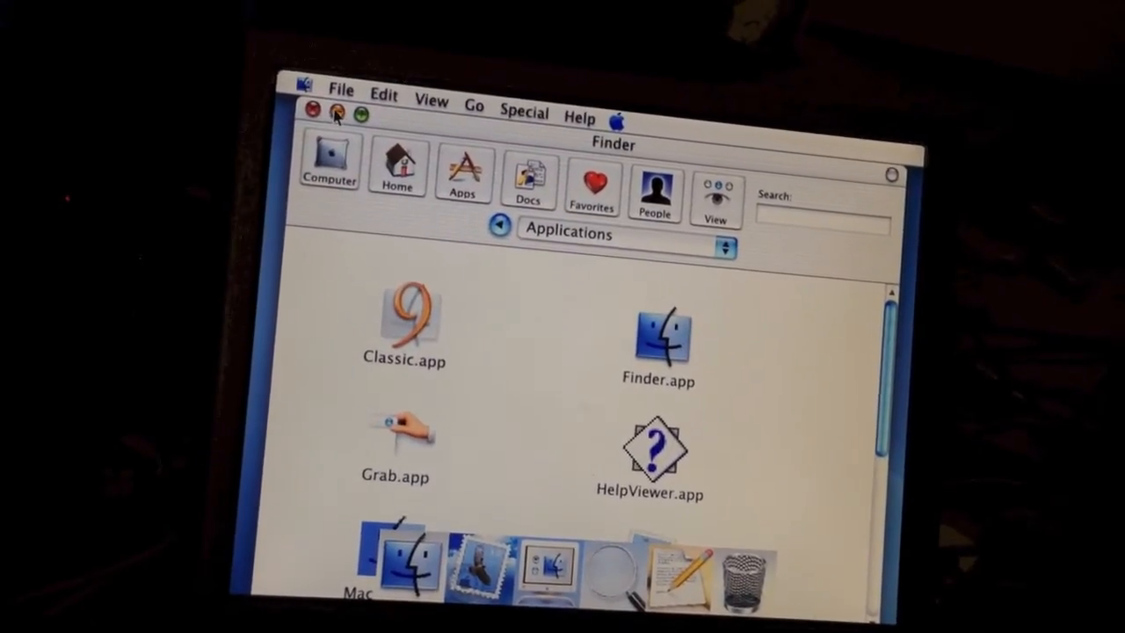
click(337, 113)
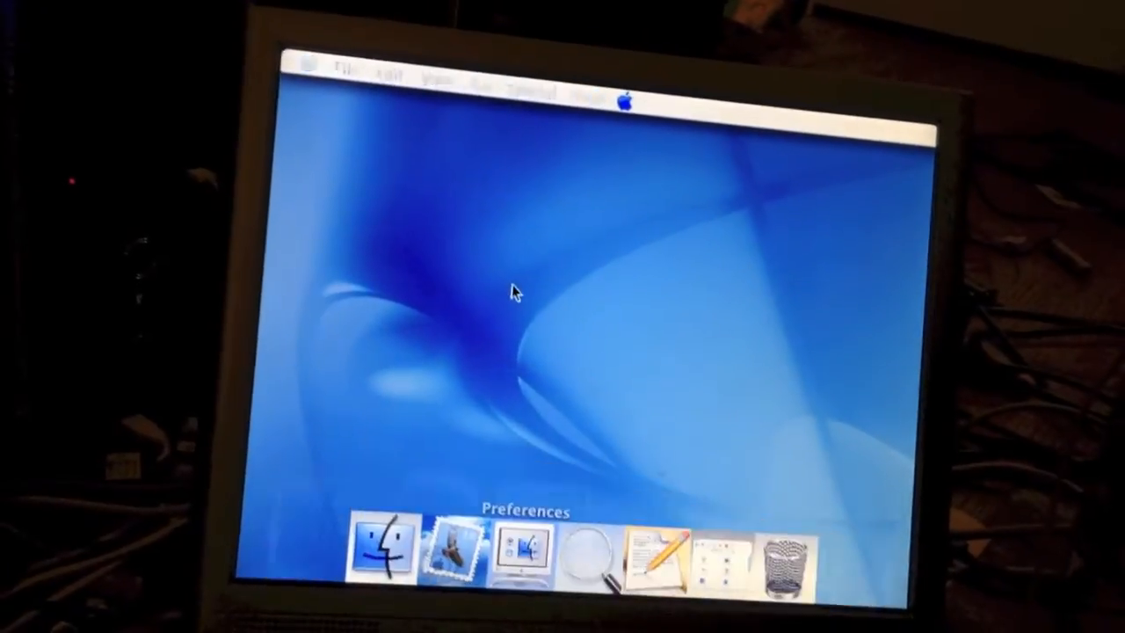
Launch Preferences, view the Mouse speed settings, then show the Classic pane.
click(523, 550)
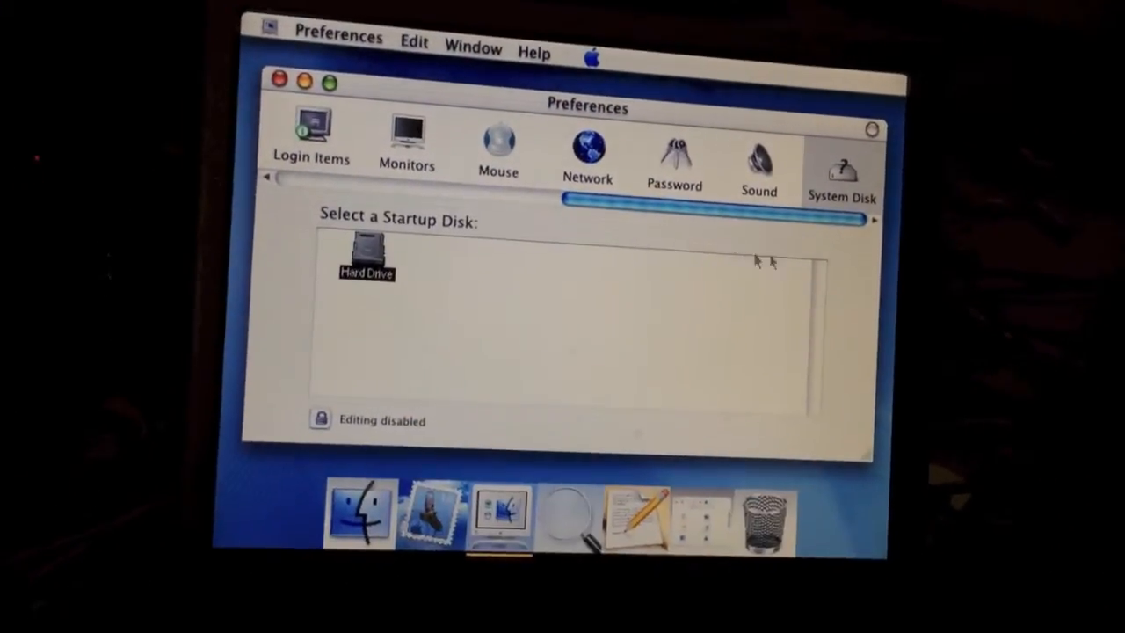
mouse_move(747, 210)
mouse_down()
mouse_move(422, 204)
mouse_move(589, 225)
mouse_move(536, 211)
mouse_move(616, 211)
mouse_up()
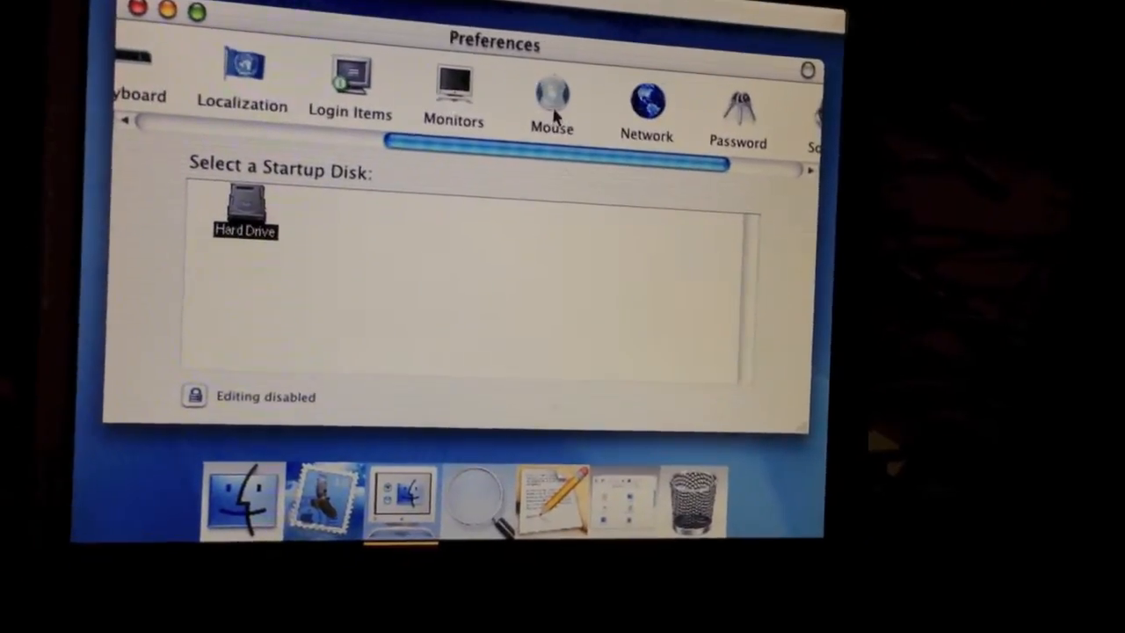
click(556, 114)
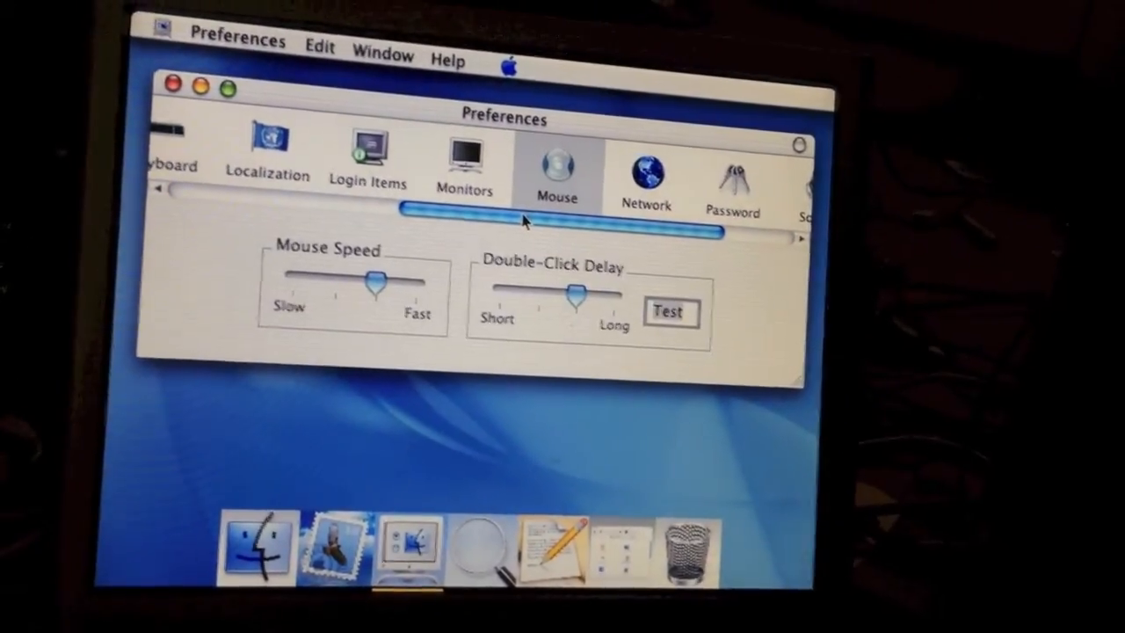
drag(523, 220, 282, 211)
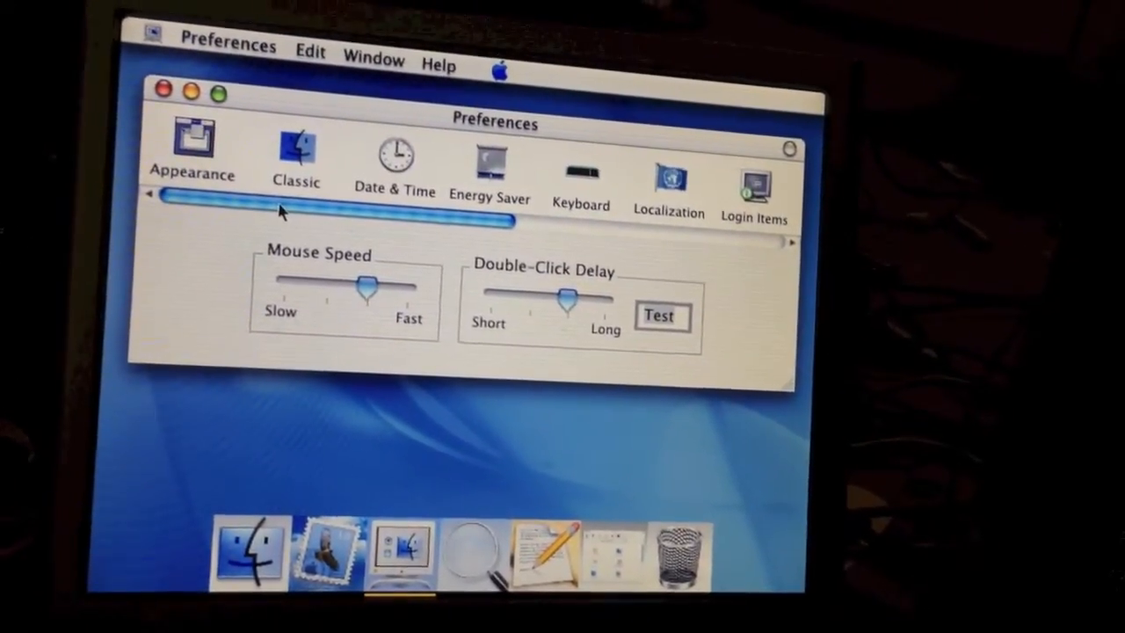
click(298, 158)
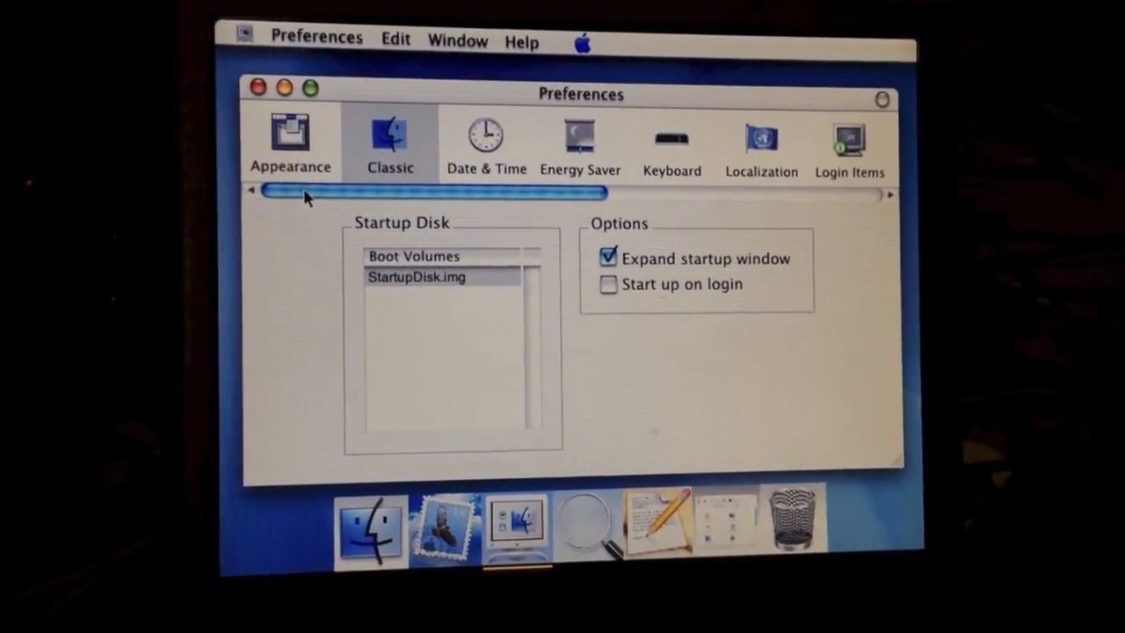
mouse_move(306, 195)
mouse_down()
mouse_move(615, 246)
mouse_move(306, 233)
mouse_up()
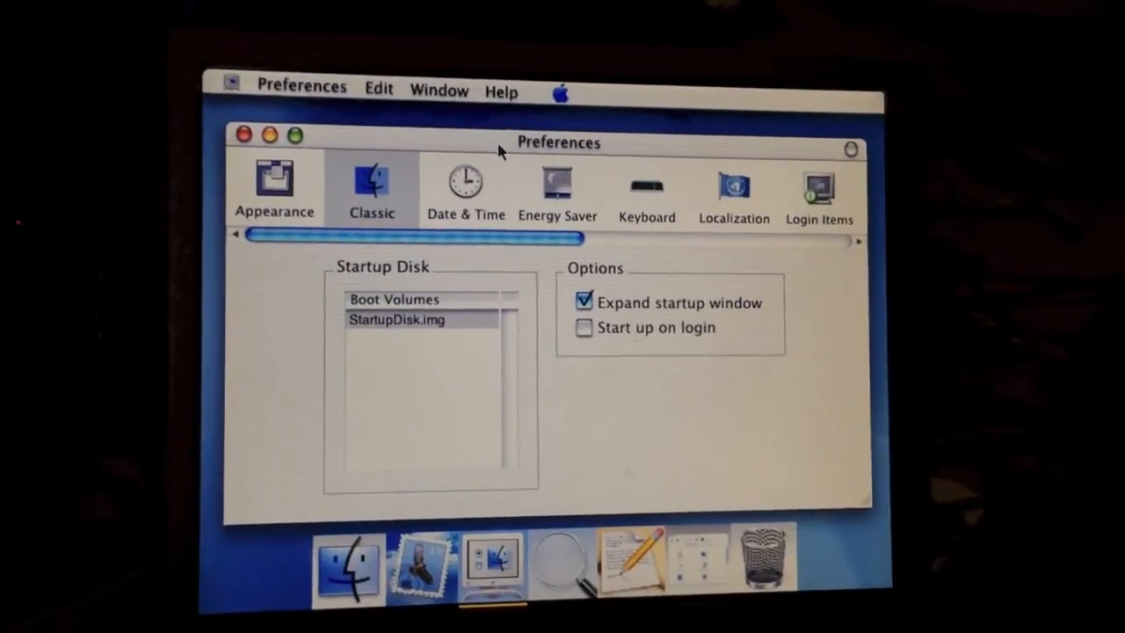
View the Date & Time settings, repositioning the window, then close Preferences.
drag(497, 149, 496, 123)
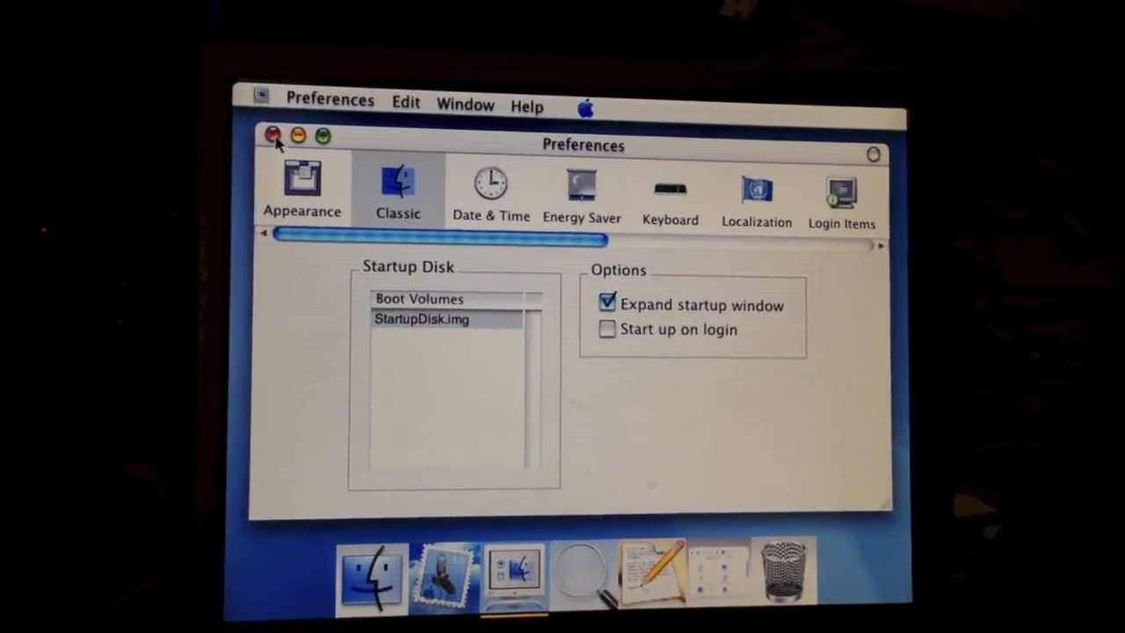
click(310, 189)
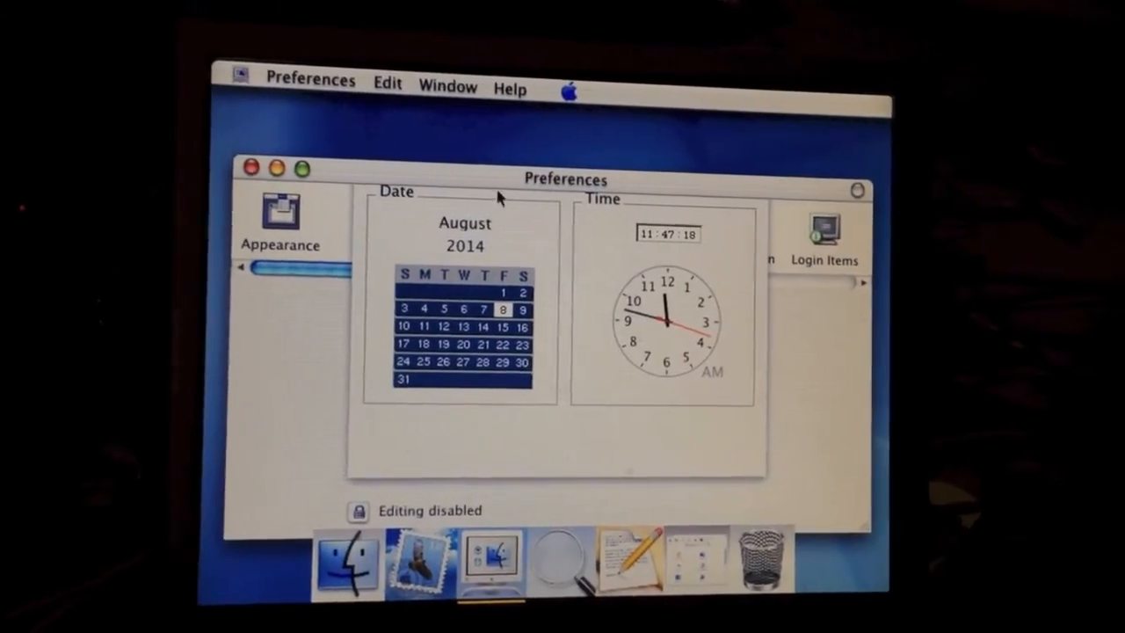
drag(497, 191, 505, 151)
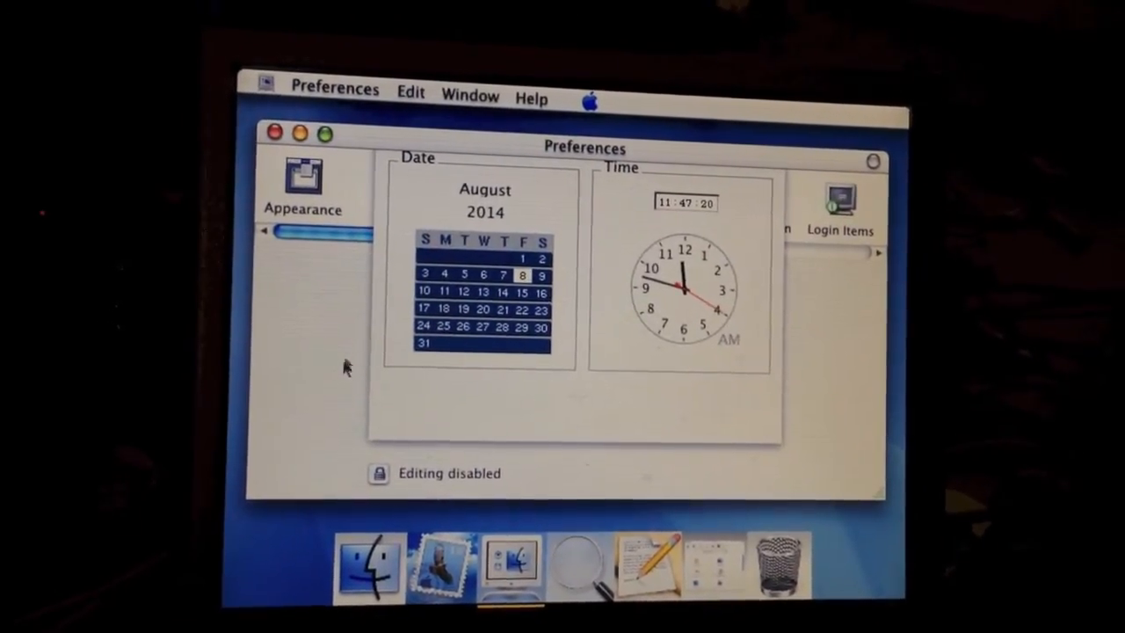
click(278, 134)
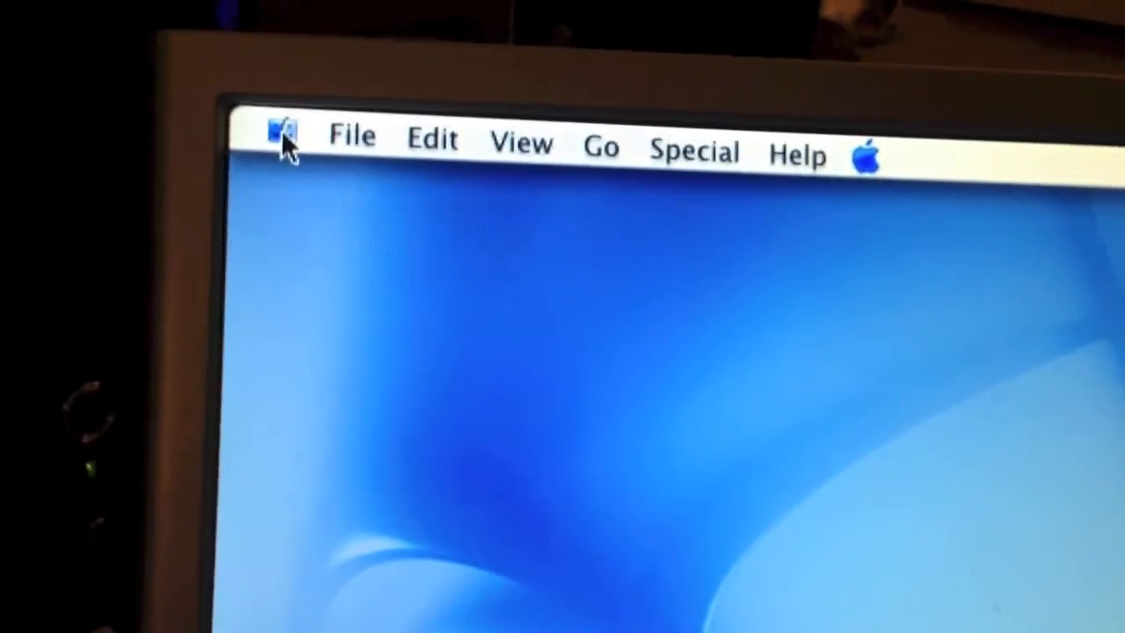
Show About This Mac from the Apple menu, close it, and open it again.
click(247, 132)
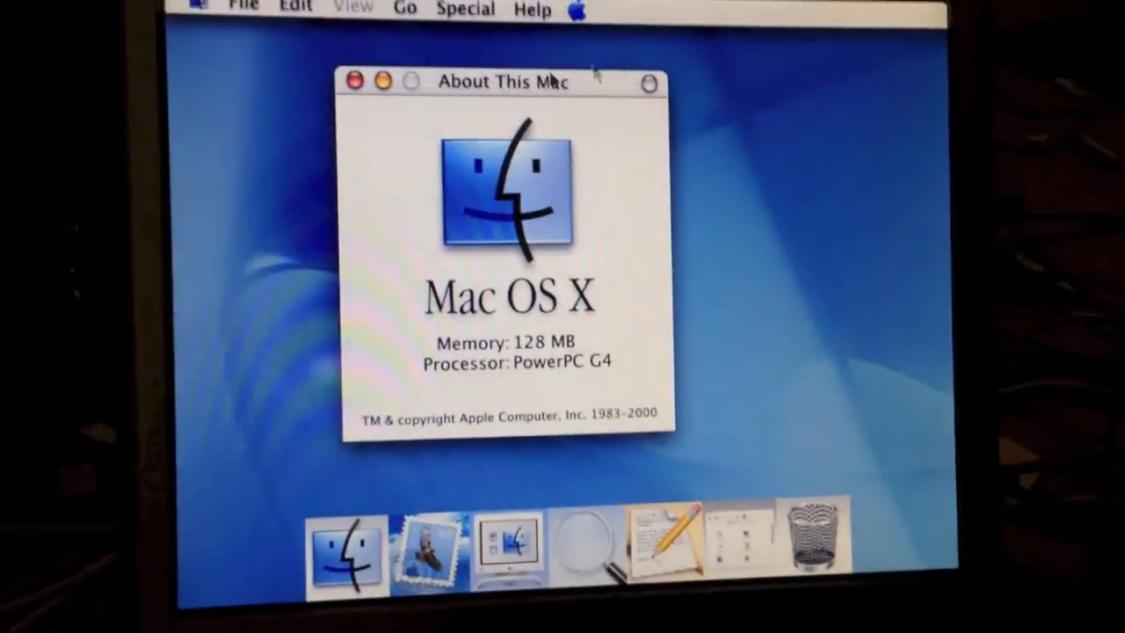
click(354, 81)
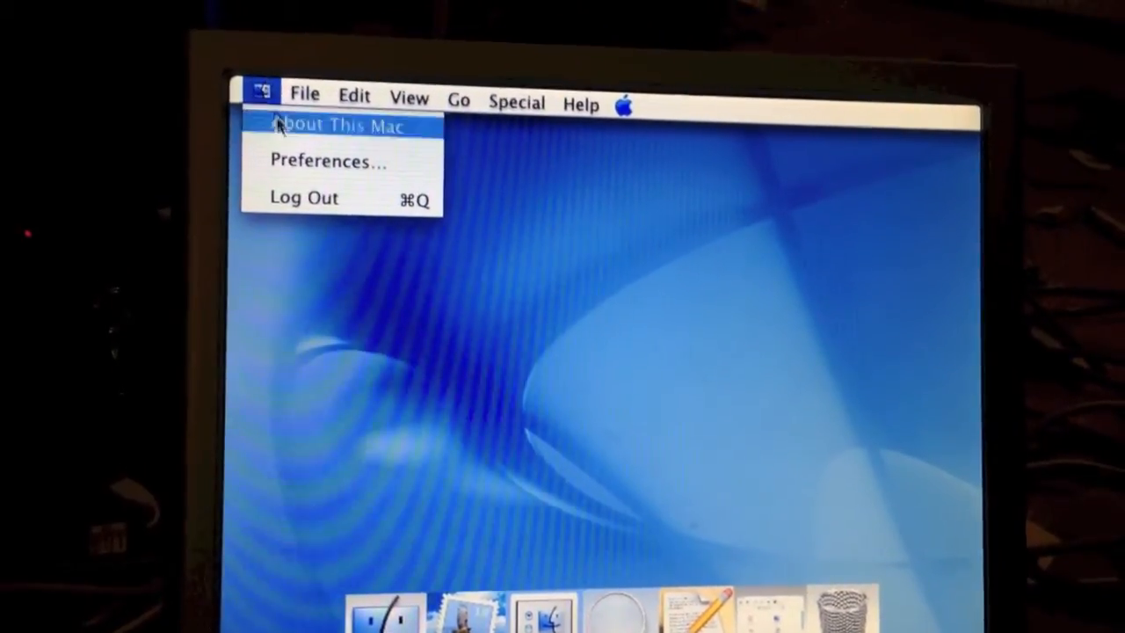
click(279, 124)
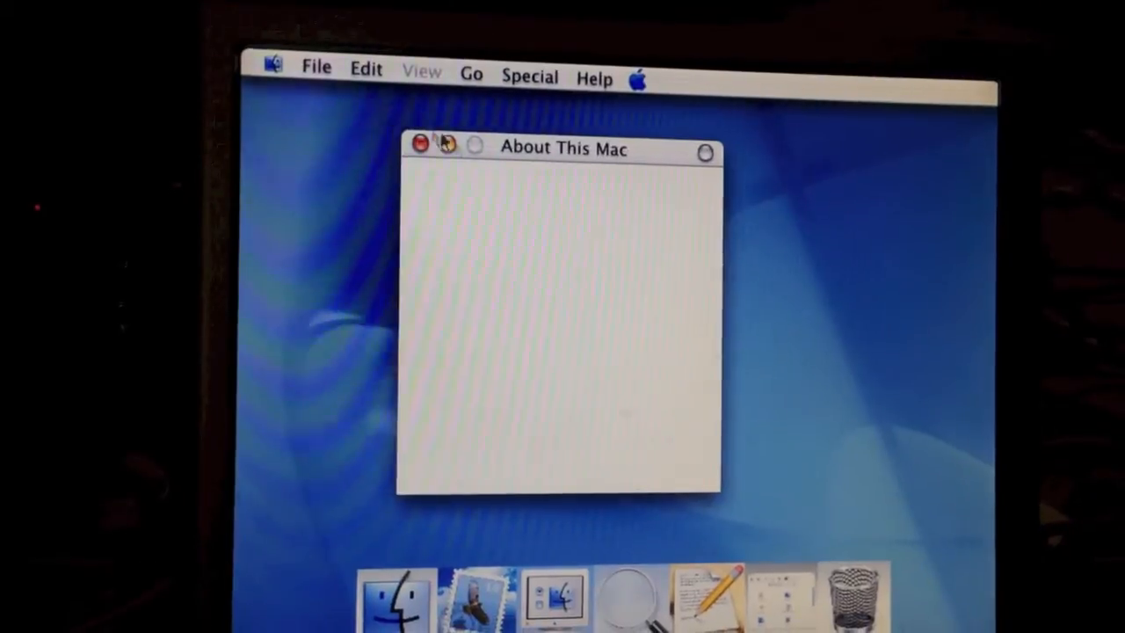
Close About This Mac and open the dock and desktop preferences from the Apple menu.
click(424, 144)
click(277, 66)
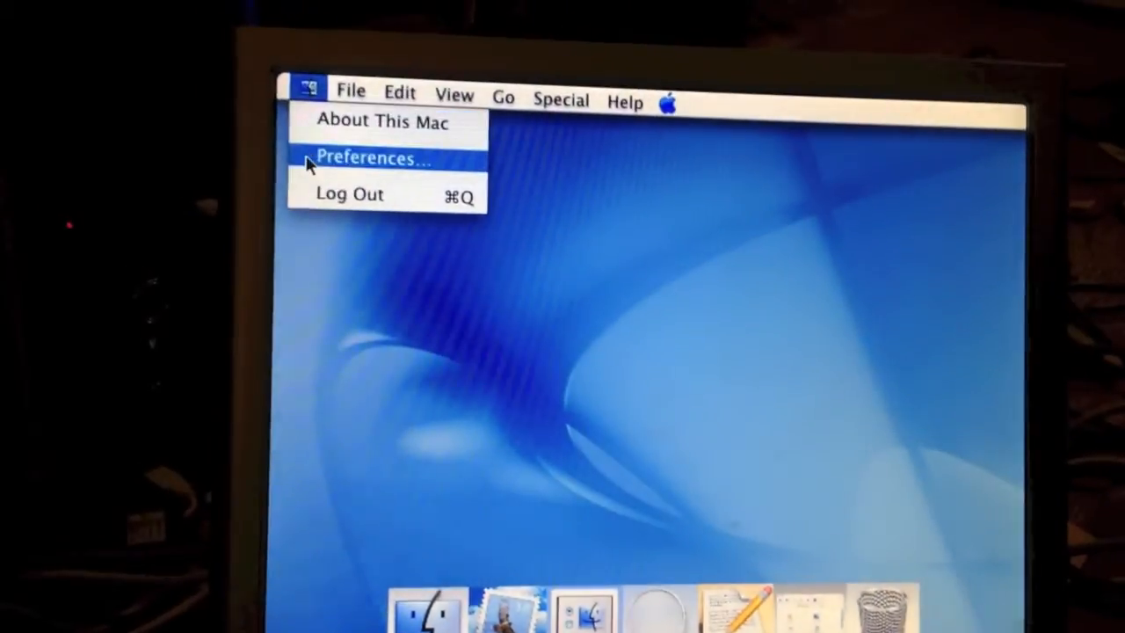
click(309, 160)
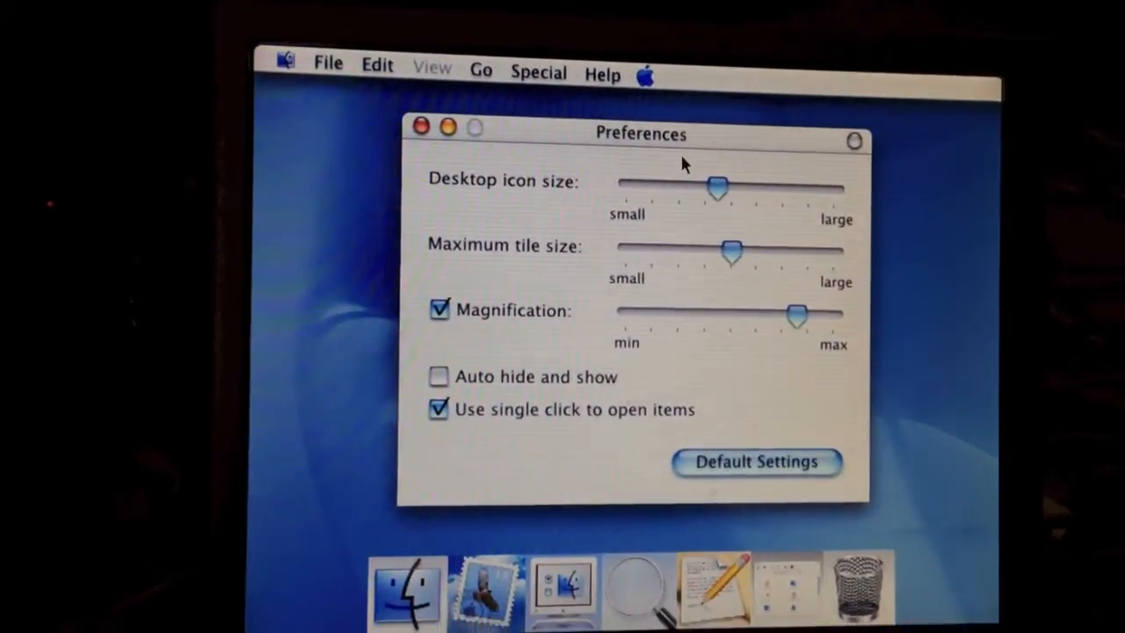
Reopen the dock and desktop preferences, review icon size and magnification, then close them.
click(290, 57)
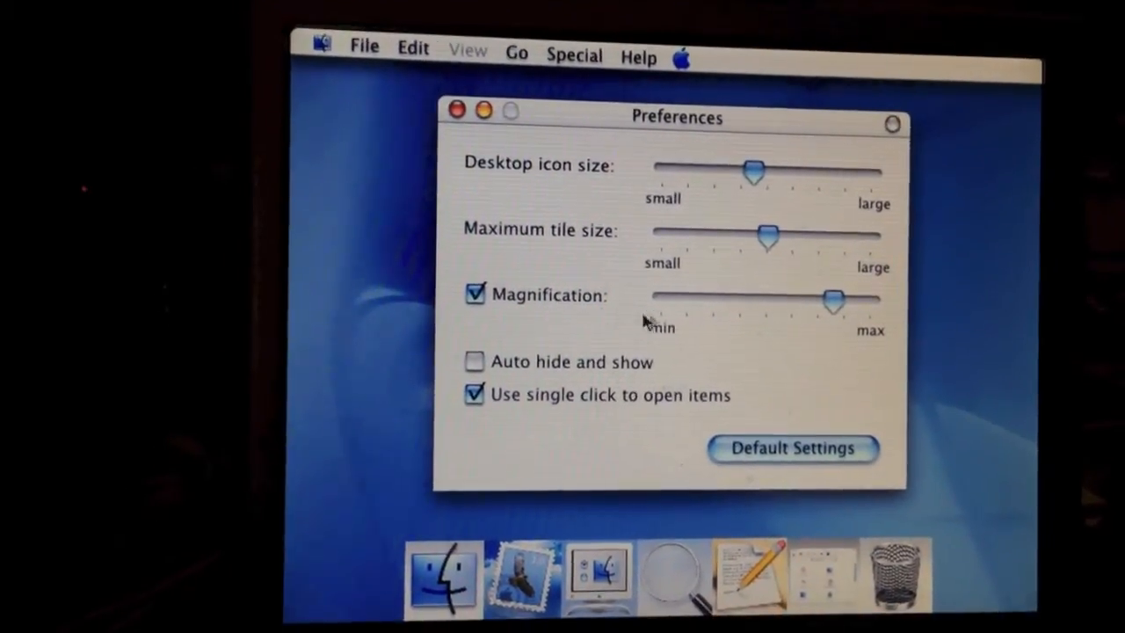
click(306, 35)
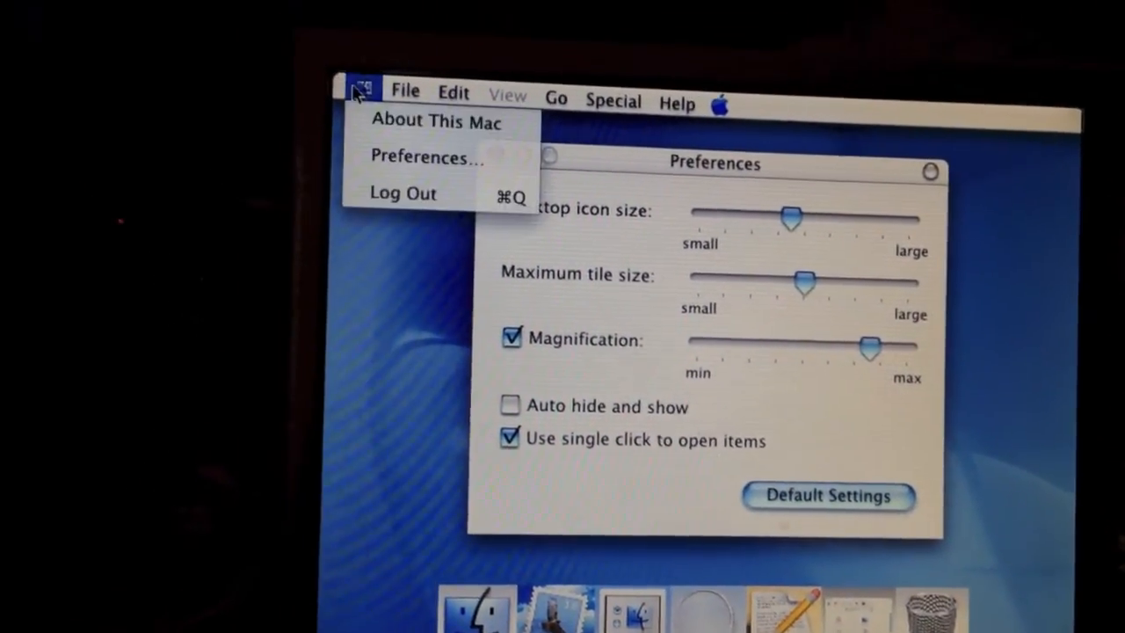
click(391, 176)
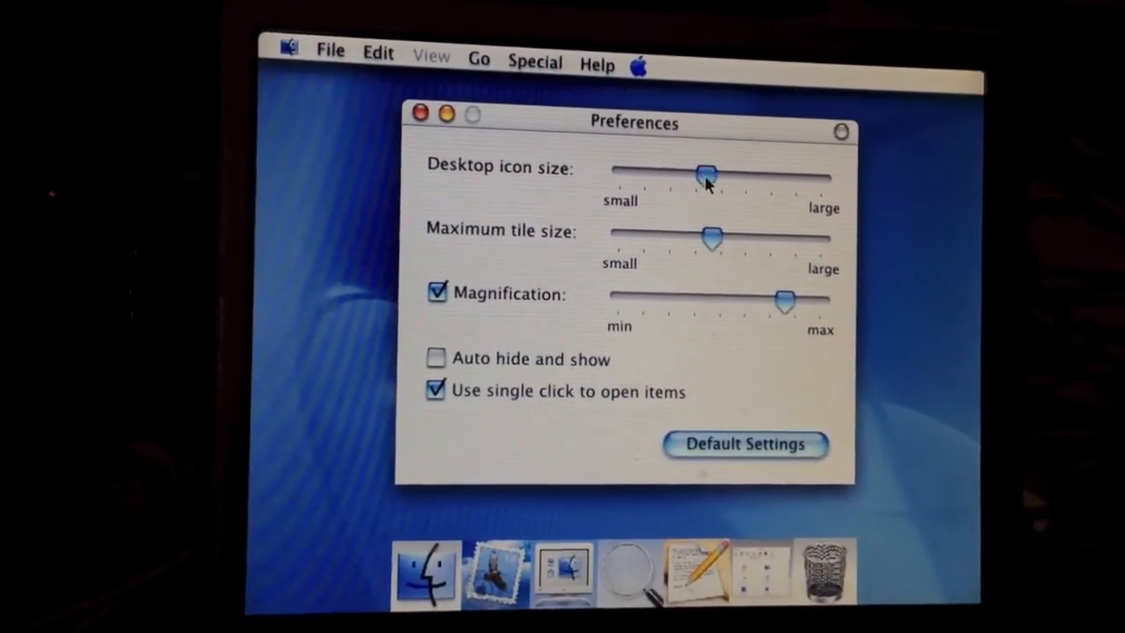
click(428, 119)
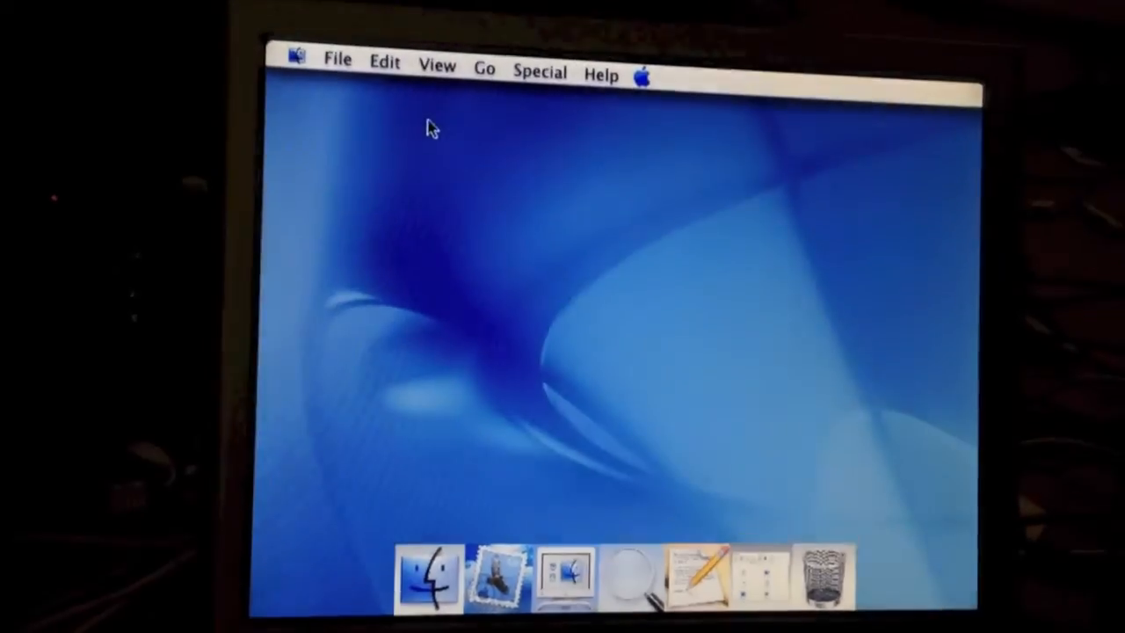
Restore the Applications window from the Dock and show the application shortcuts folder.
click(733, 571)
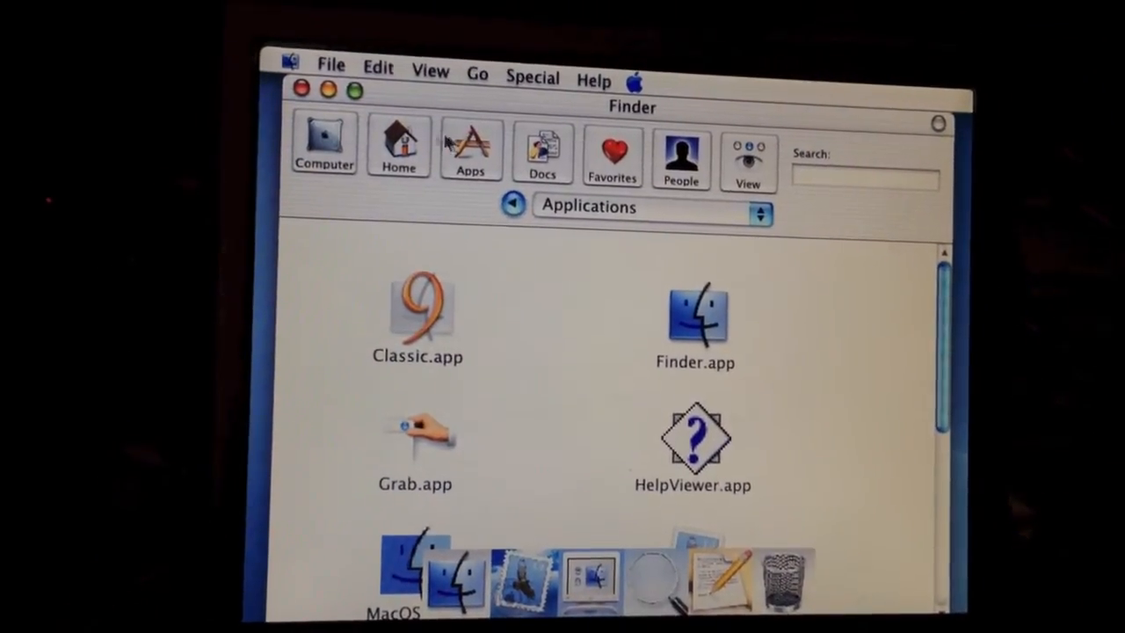
click(448, 140)
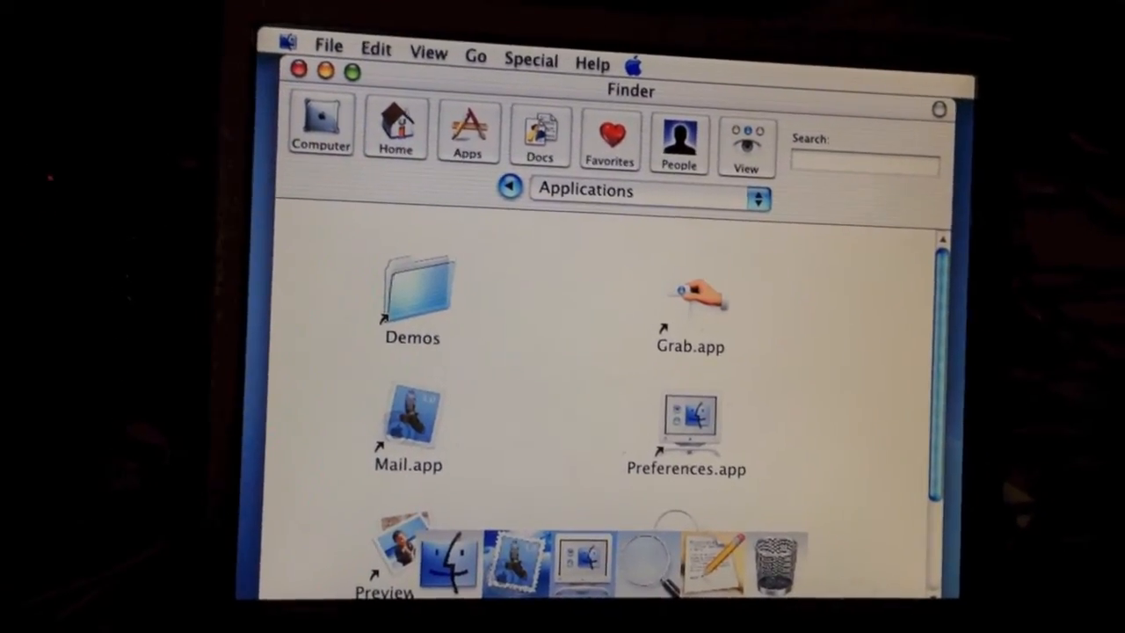
drag(938, 363, 936, 439)
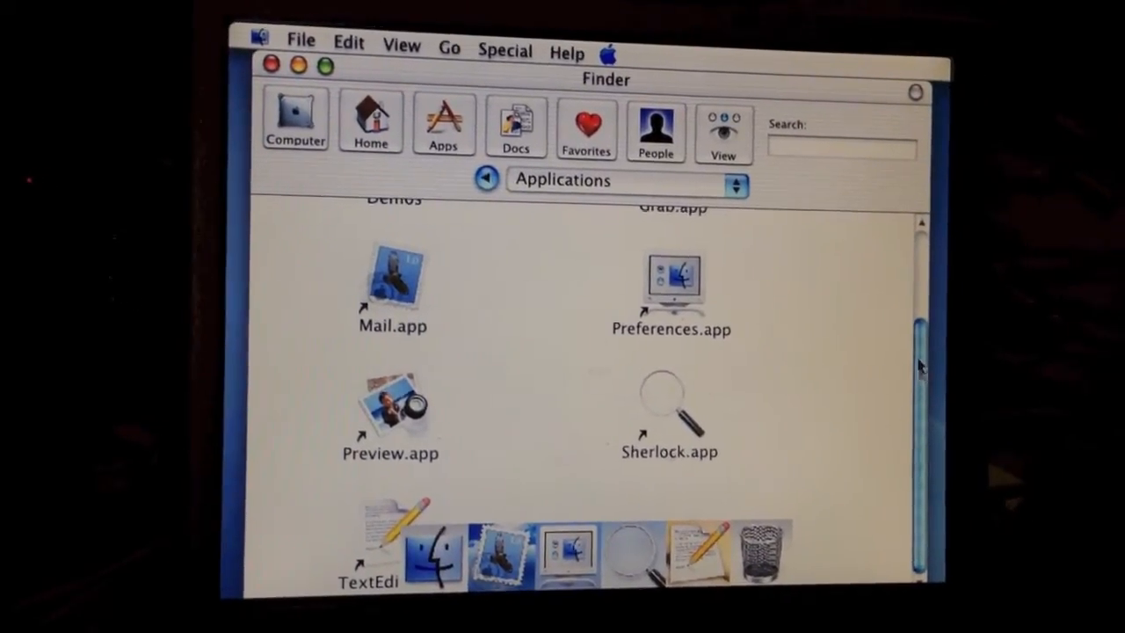
drag(938, 382, 903, 413)
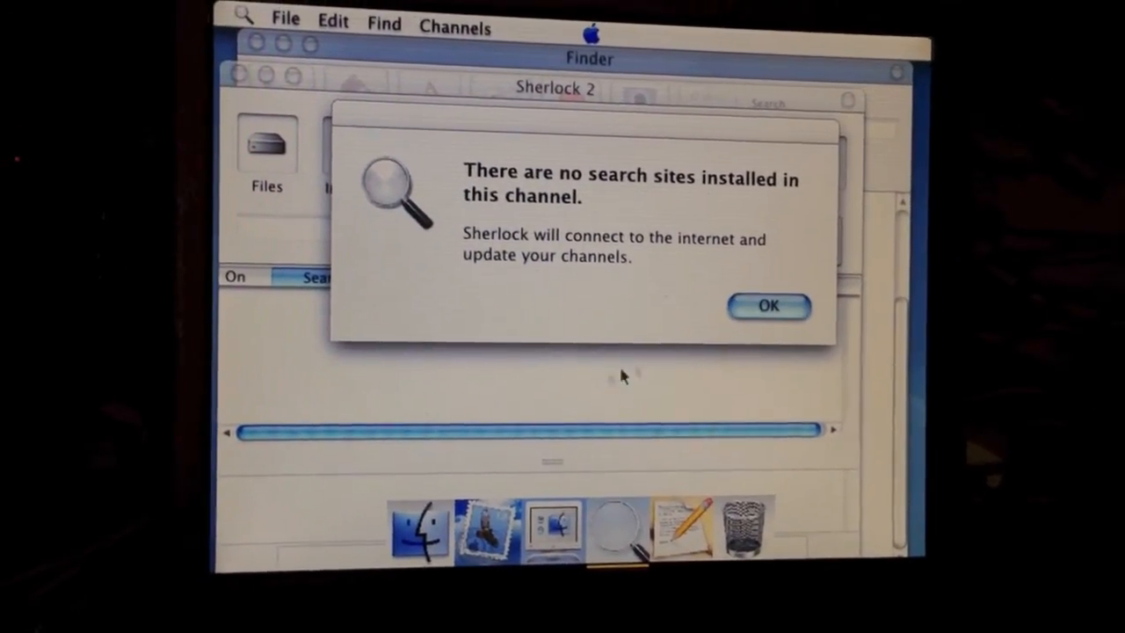
Dismiss the no-search-sites alert and view then close the About Sherlock 2 information.
click(787, 324)
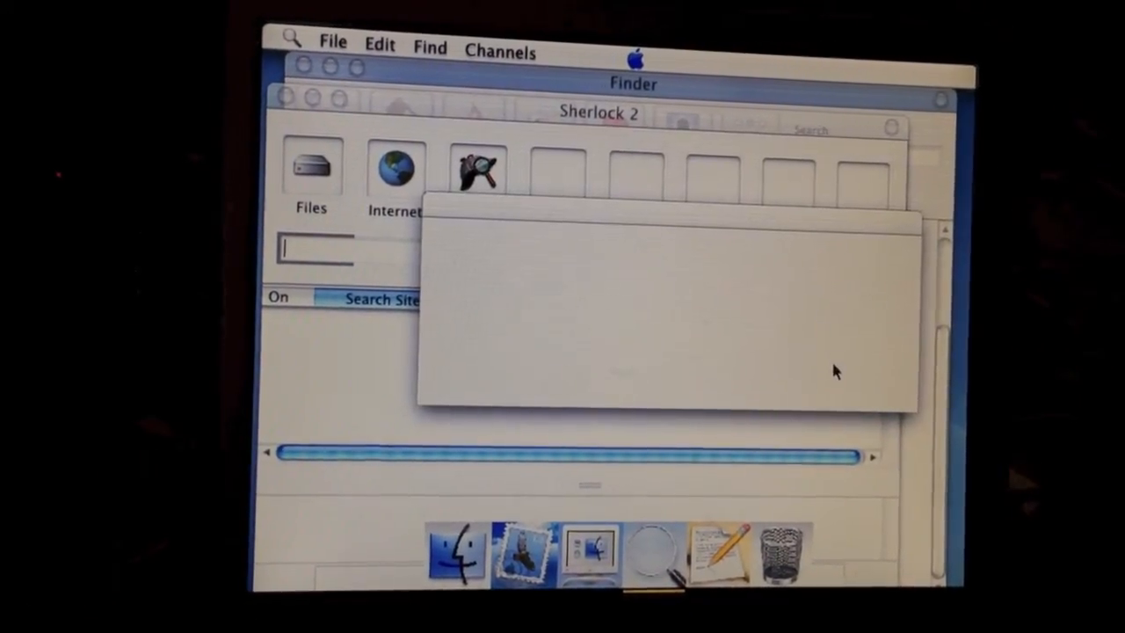
mouse_move(510, 115)
mouse_down()
mouse_move(515, 86)
mouse_move(456, 123)
mouse_up()
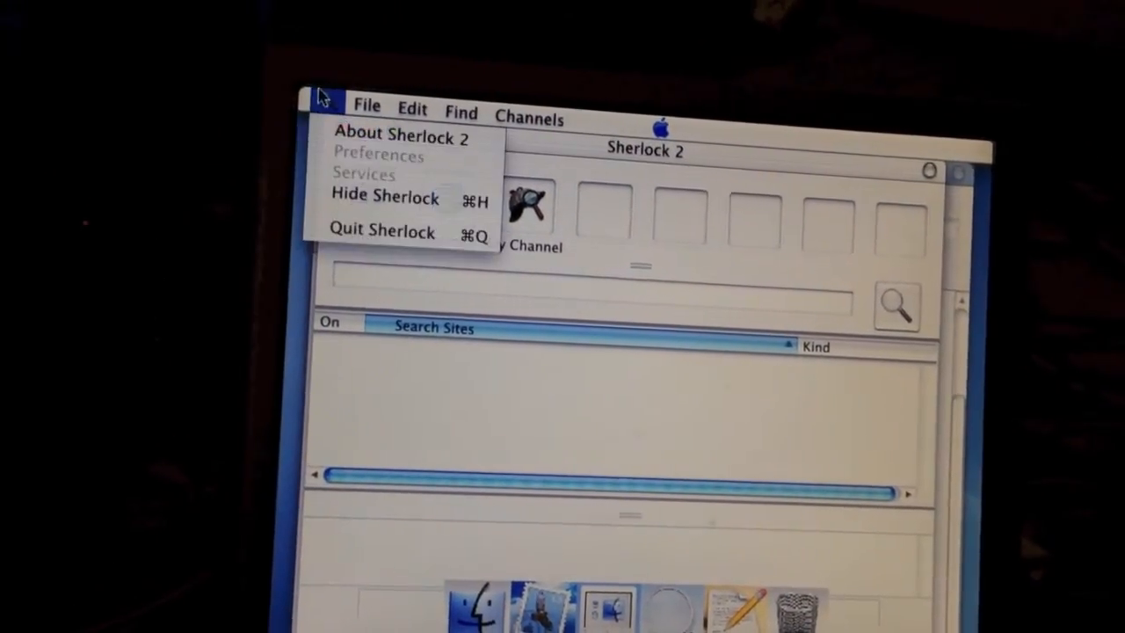
click(334, 132)
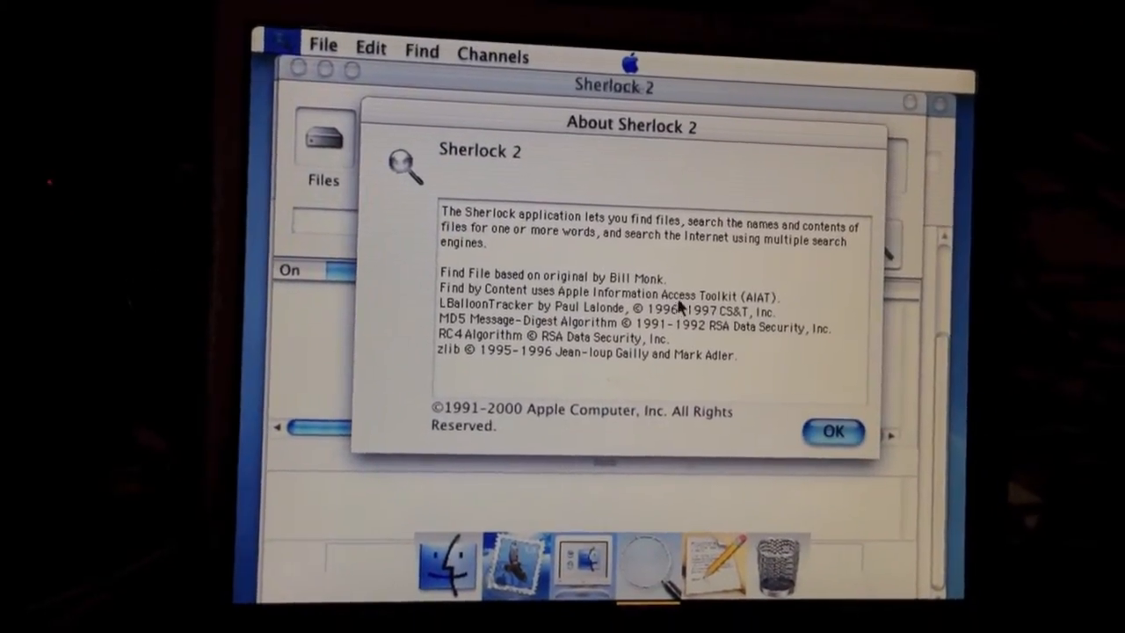
click(838, 429)
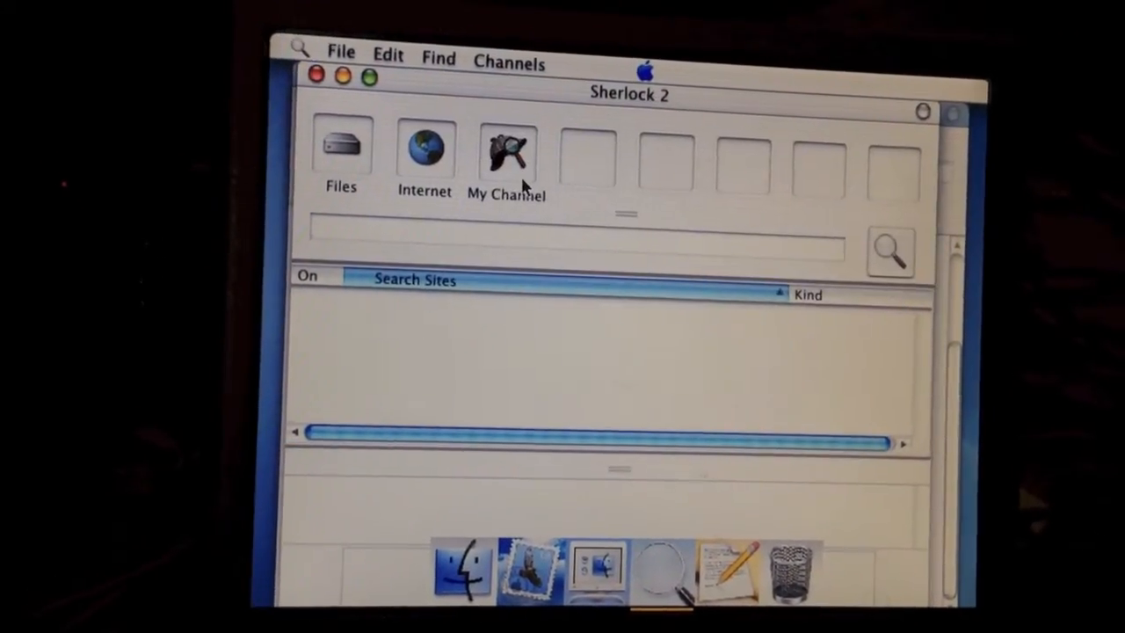
click(338, 54)
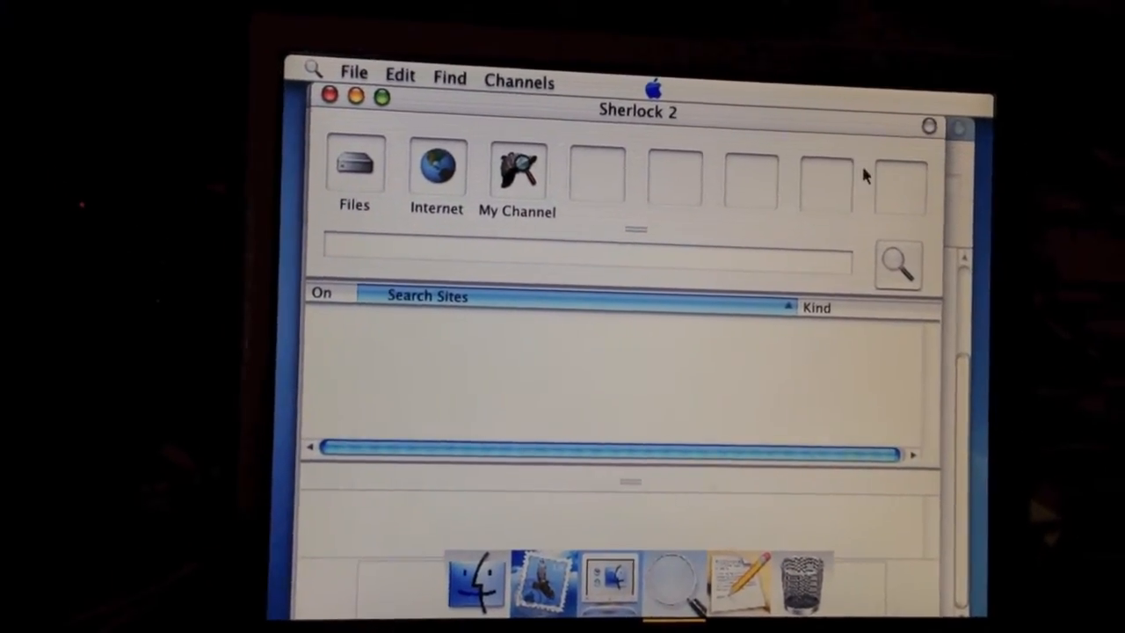
drag(827, 111, 725, 244)
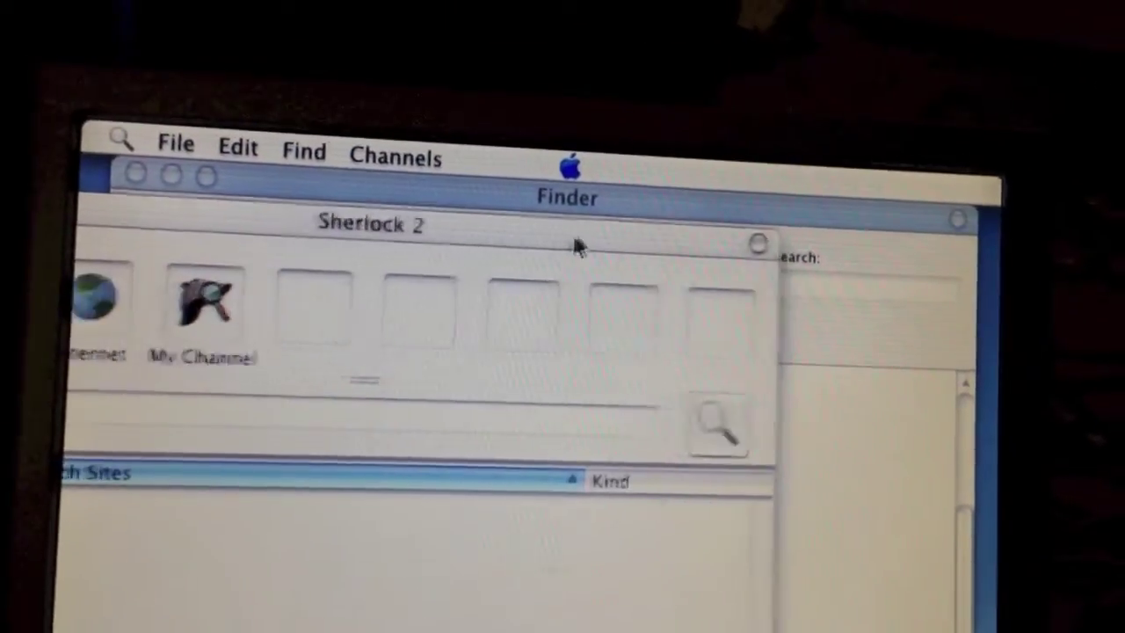
Rearrange the Sherlock and Finder windows, bringing Finder forward then Sherlock back in front.
drag(595, 184, 675, 172)
drag(657, 211, 598, 219)
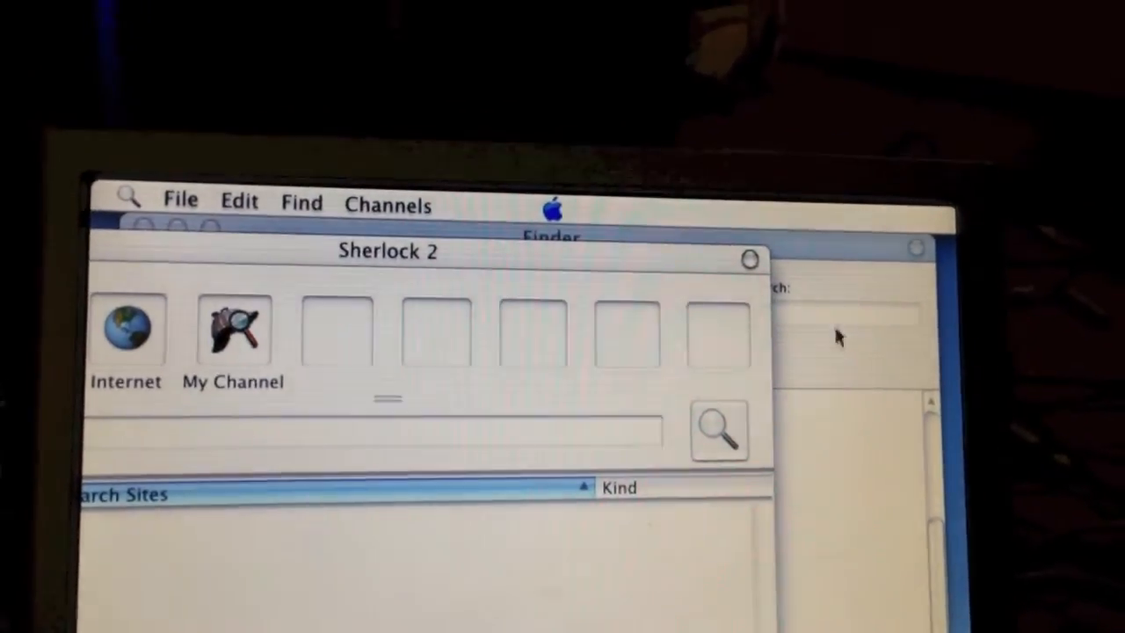
click(874, 317)
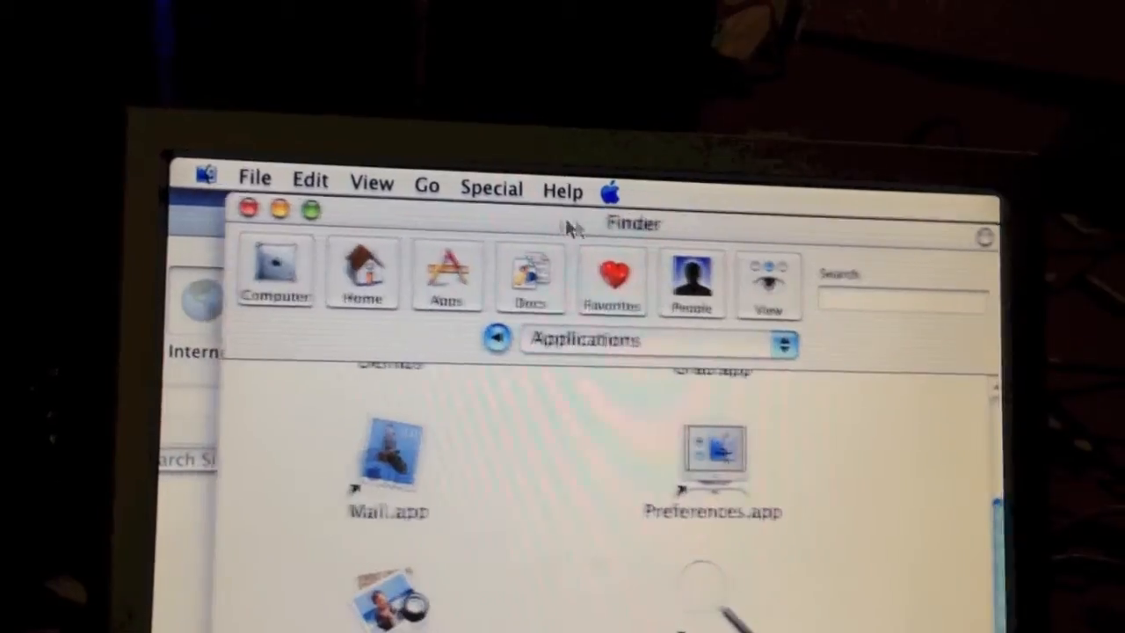
drag(553, 227, 495, 253)
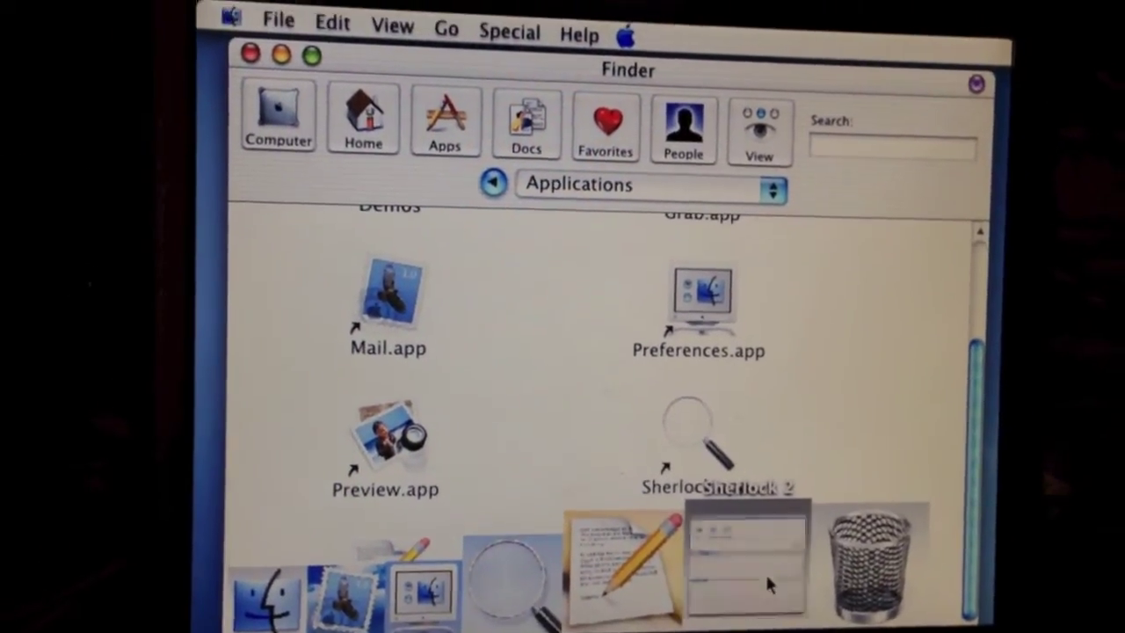
click(765, 572)
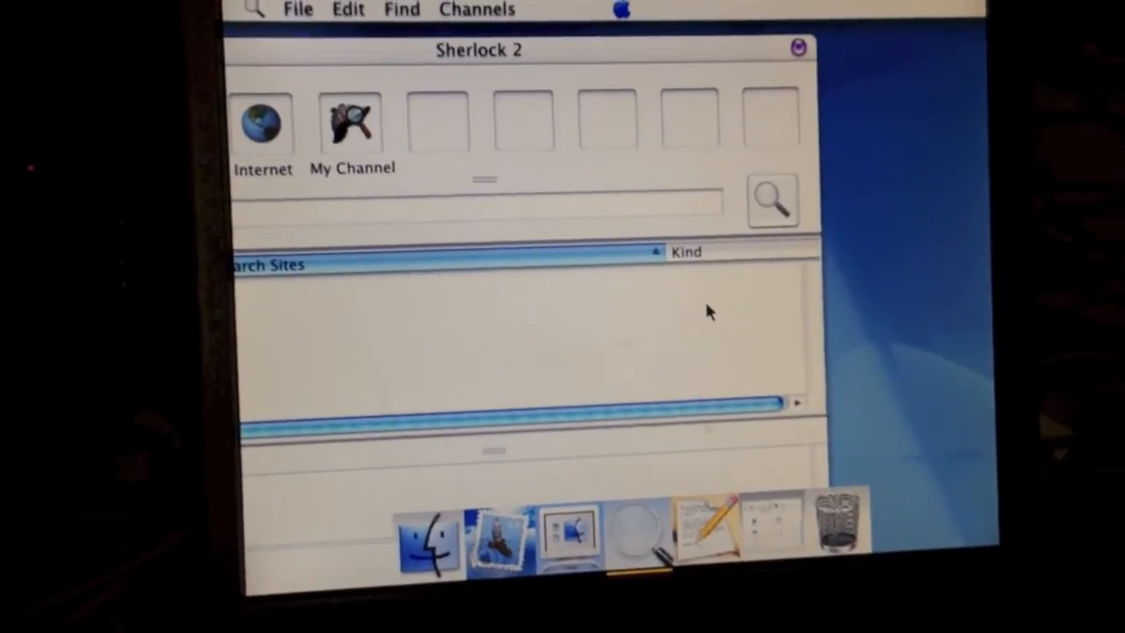
Restore the minimized Finder and Sherlock windows from the Dock, ending with Sherlock frontmost.
click(757, 510)
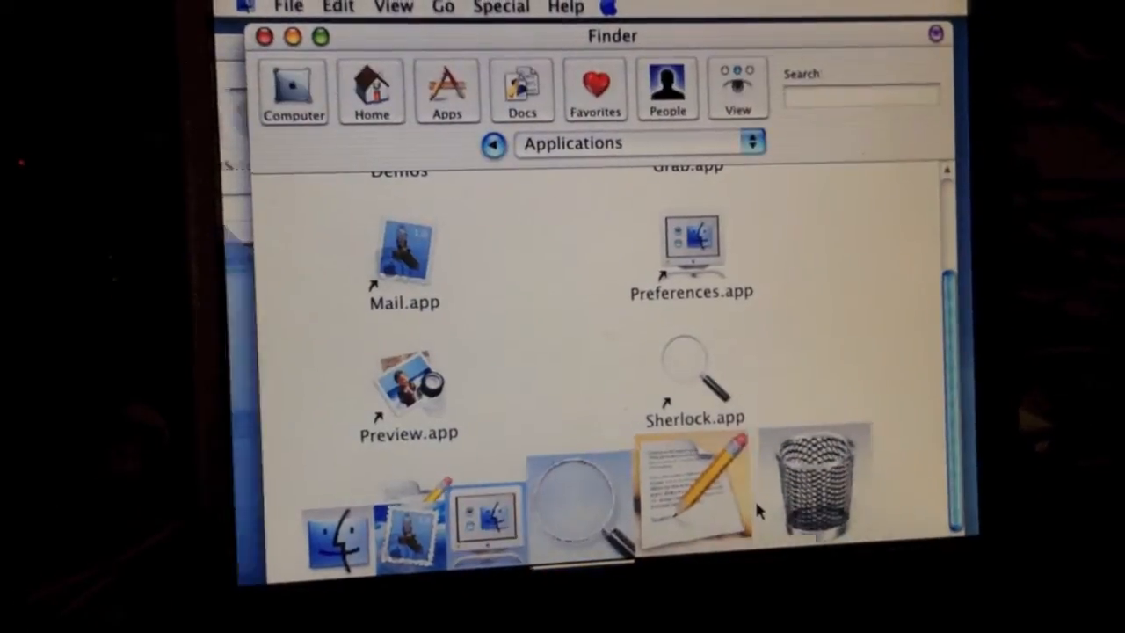
click(755, 503)
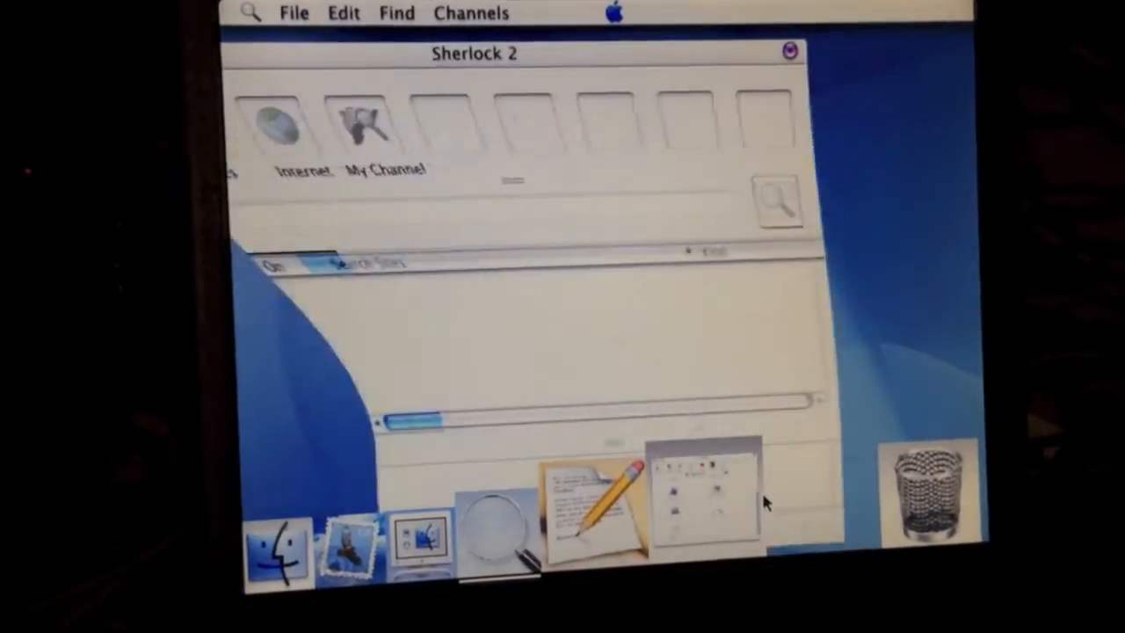
click(755, 508)
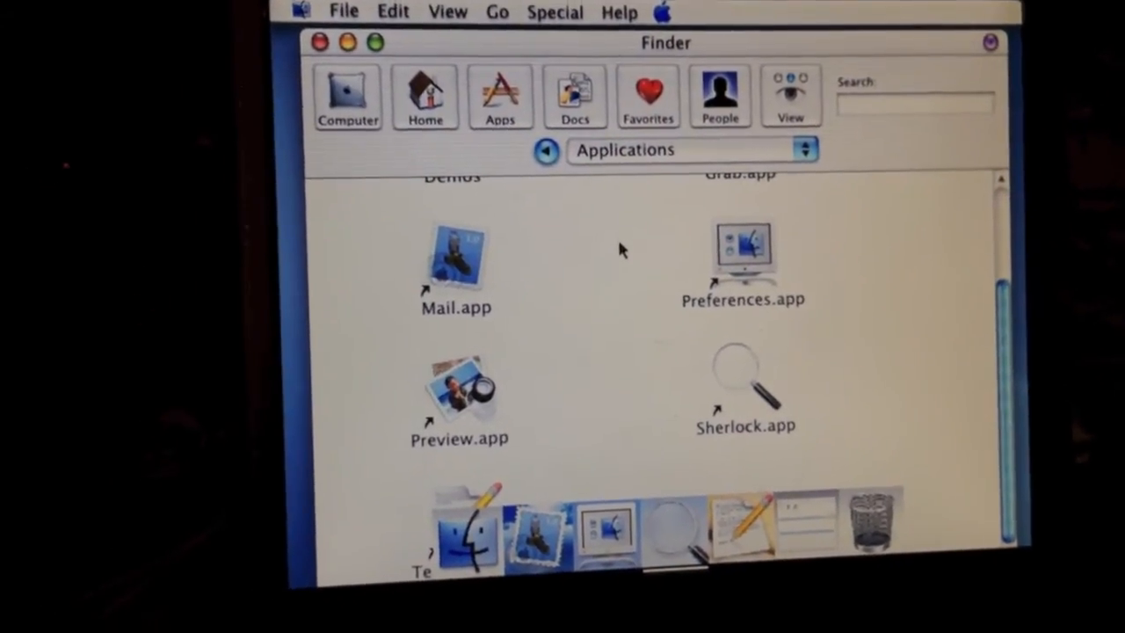
click(807, 511)
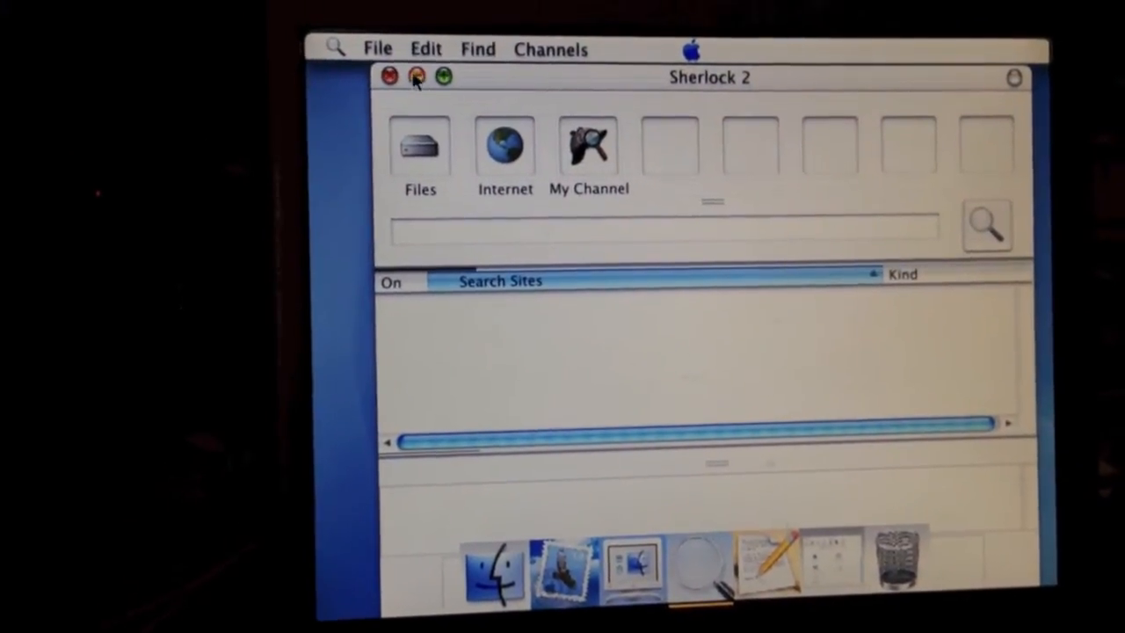
Close Sherlock, restore Finder, open the Demos folder and launch Calculator.
click(396, 87)
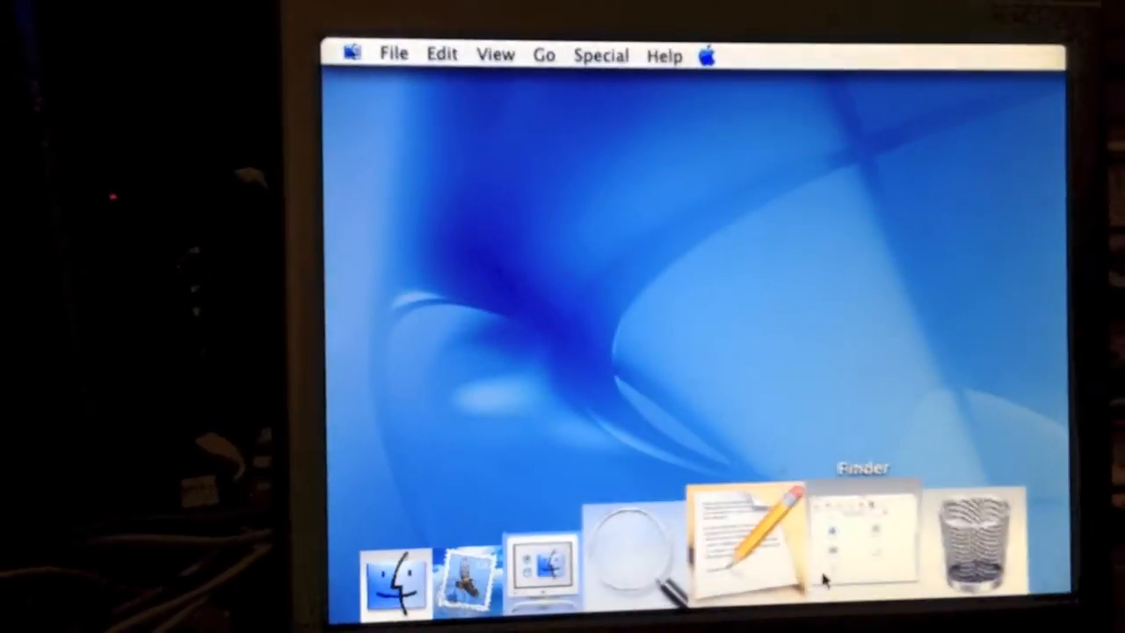
click(827, 562)
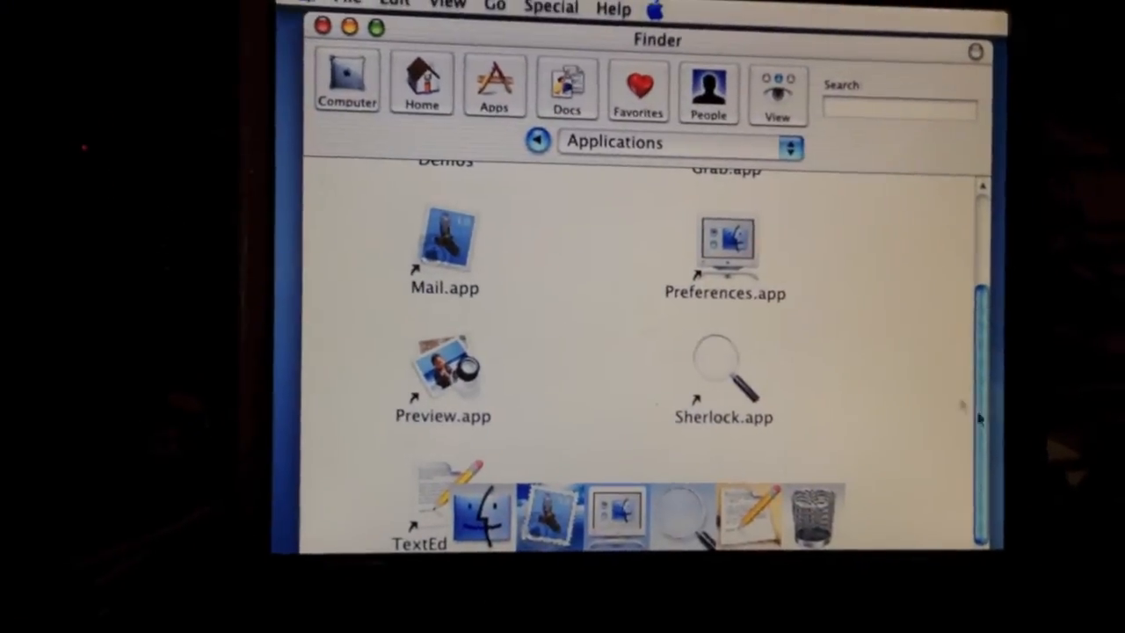
scroll(991, 351, up, 3)
double_click(459, 247)
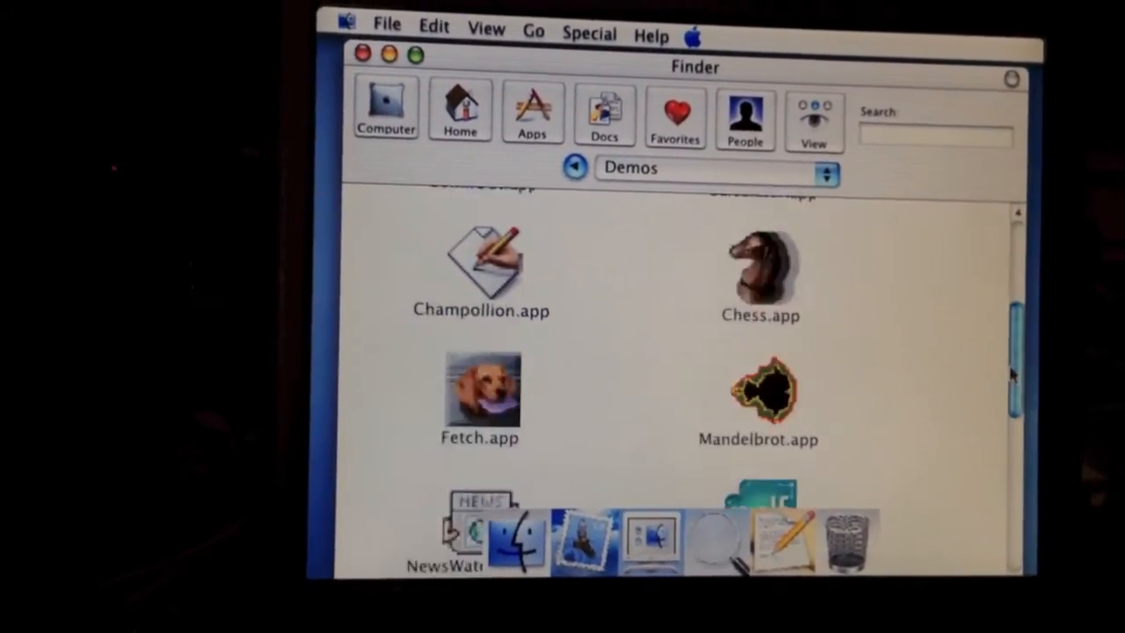
mouse_move(1022, 444)
mouse_down()
mouse_move(1023, 470)
mouse_move(988, 450)
mouse_move(1028, 479)
mouse_up()
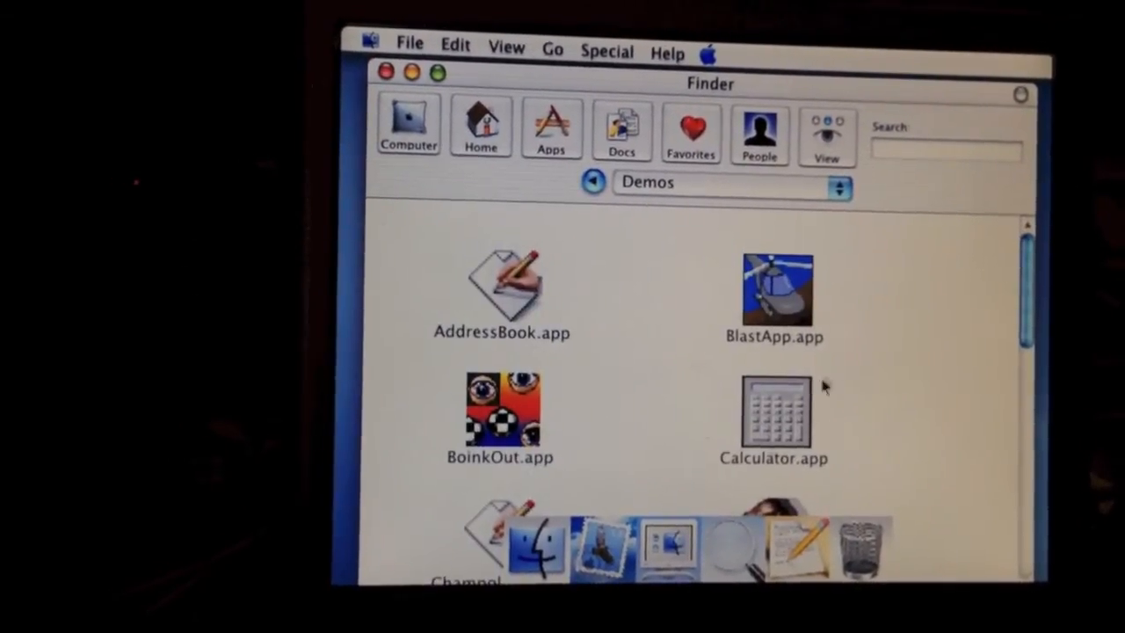
double_click(764, 406)
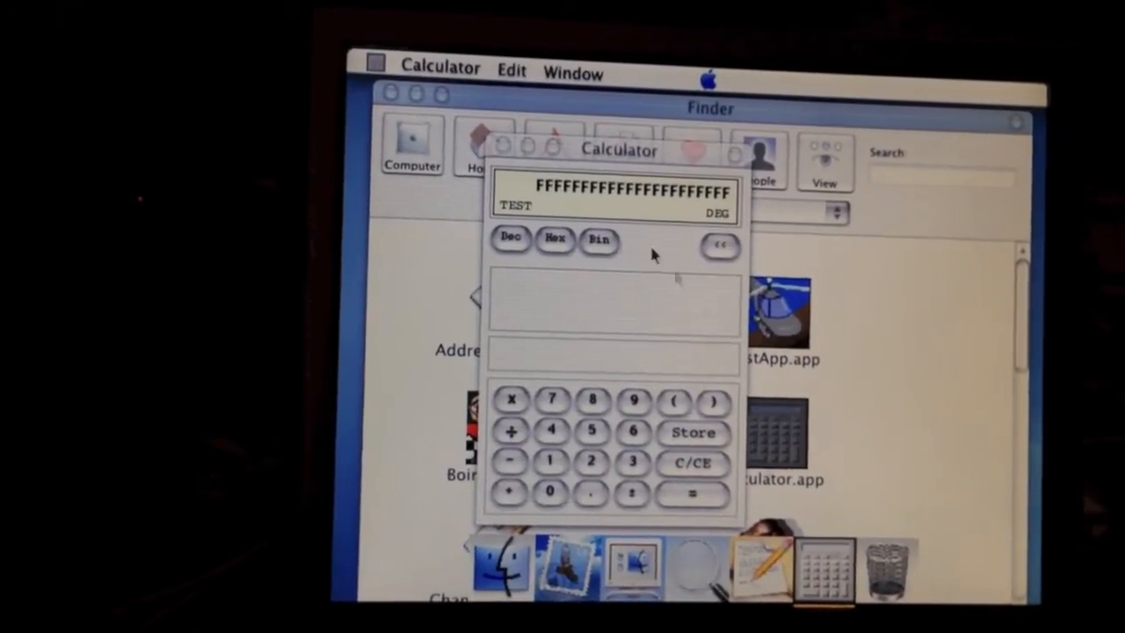
mouse_move(605, 147)
mouse_down()
mouse_move(582, 107)
mouse_move(563, 134)
mouse_up()
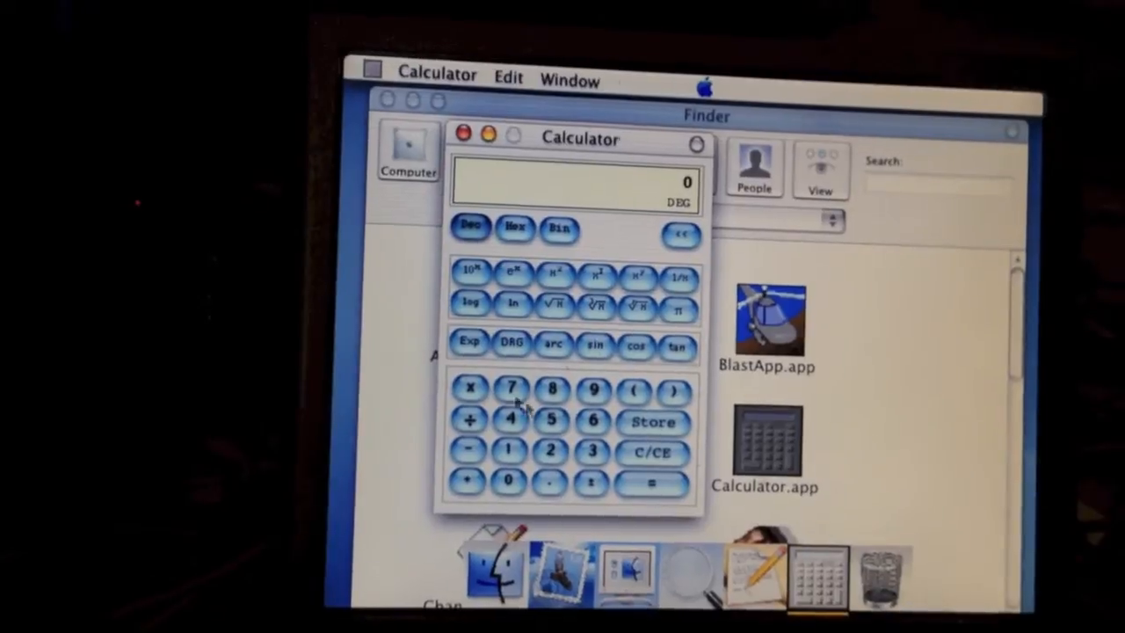
click(449, 149)
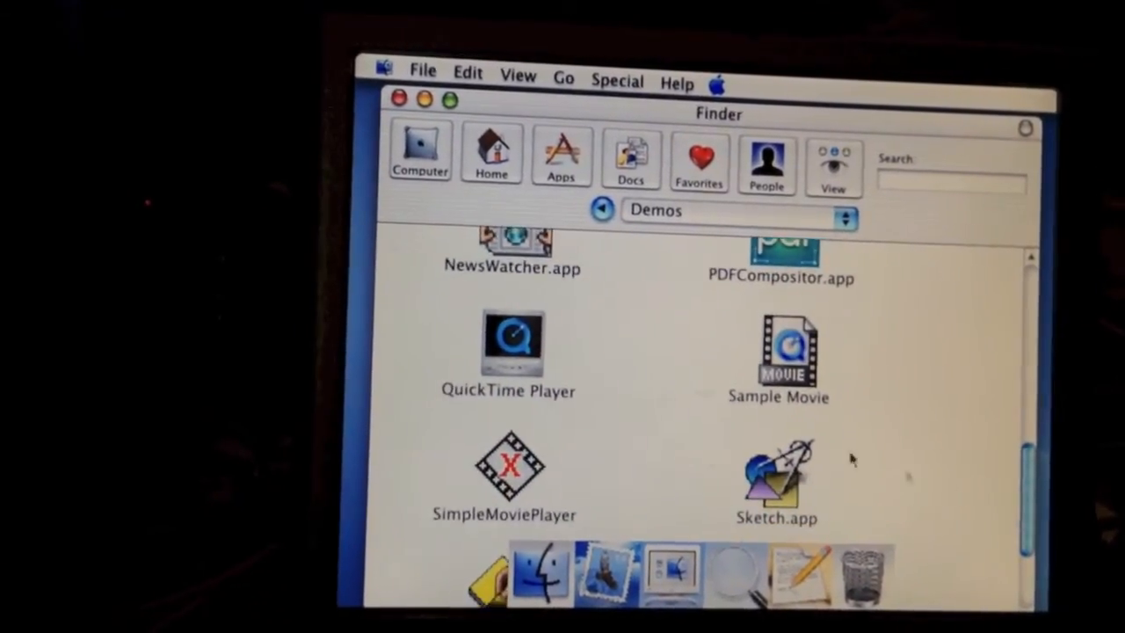
double_click(787, 370)
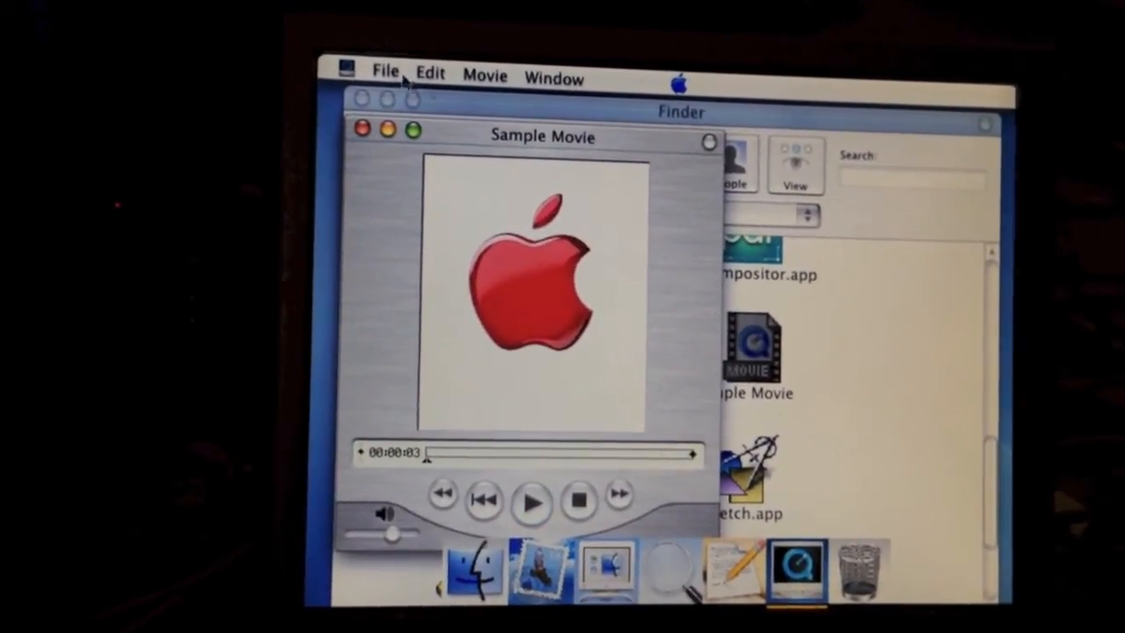
click(708, 141)
click(389, 80)
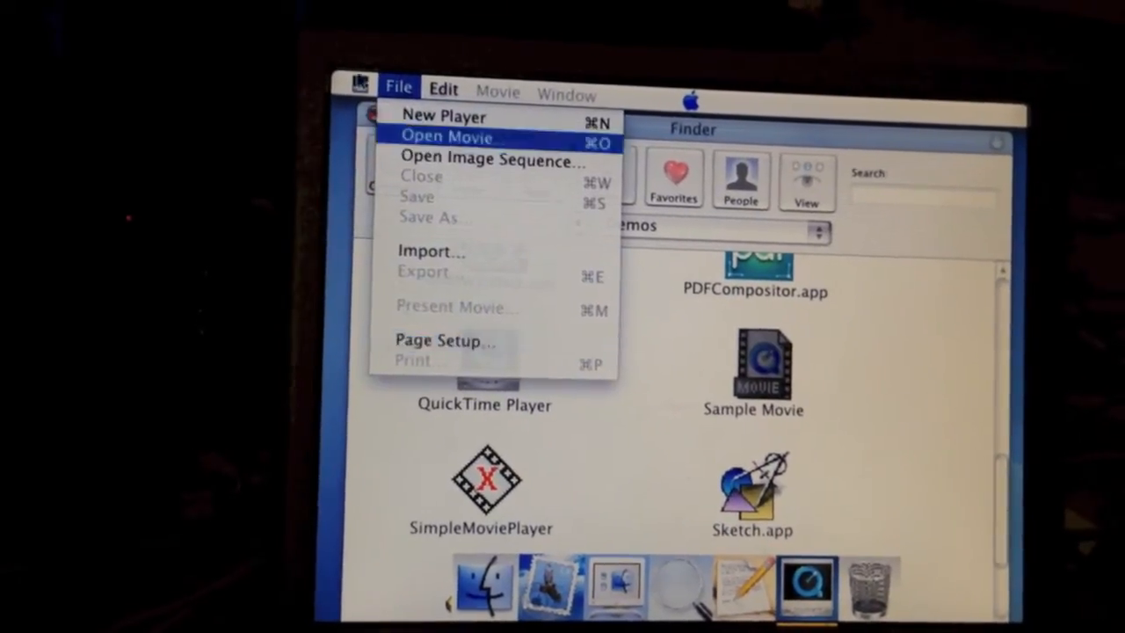
click(374, 219)
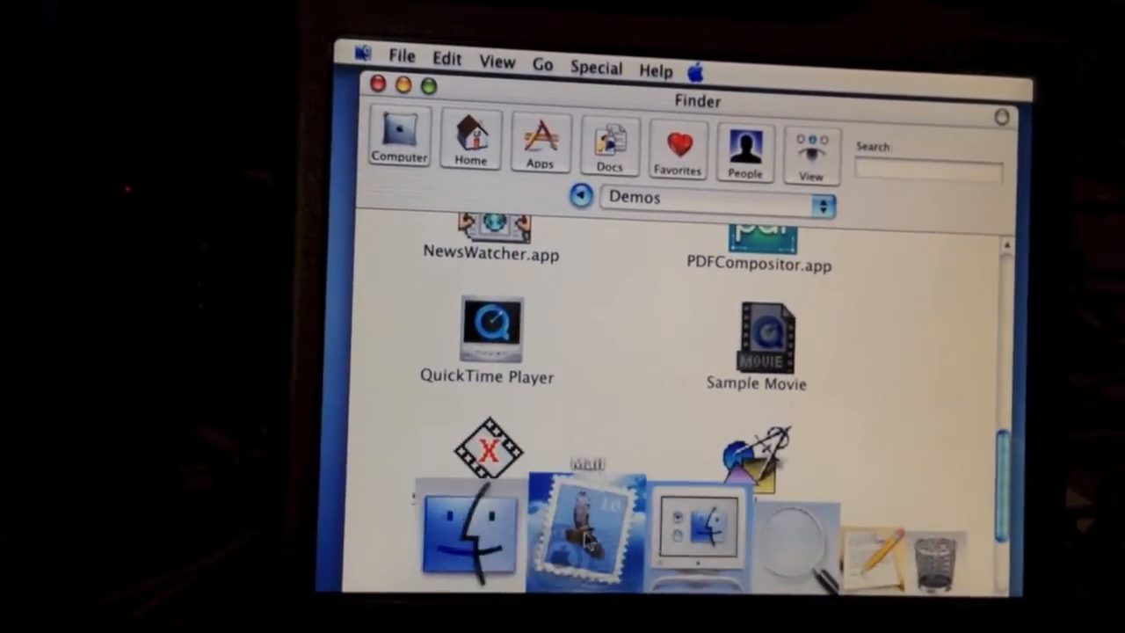
click(584, 532)
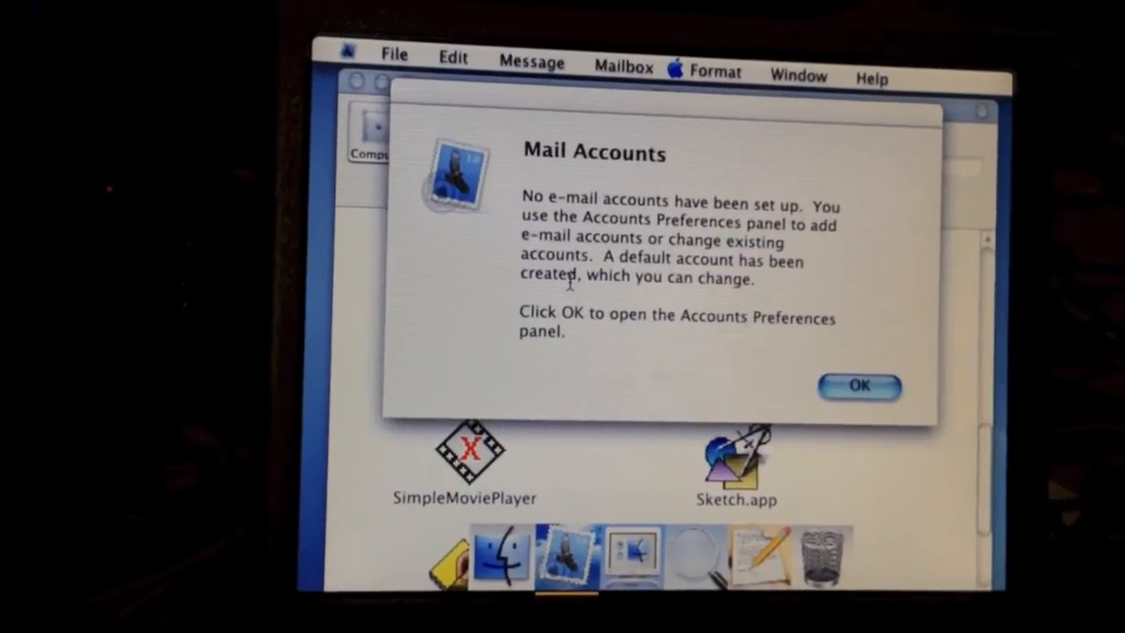
Accept Mail's no-accounts notice, close its preferences, and launch TextEdit.
click(865, 387)
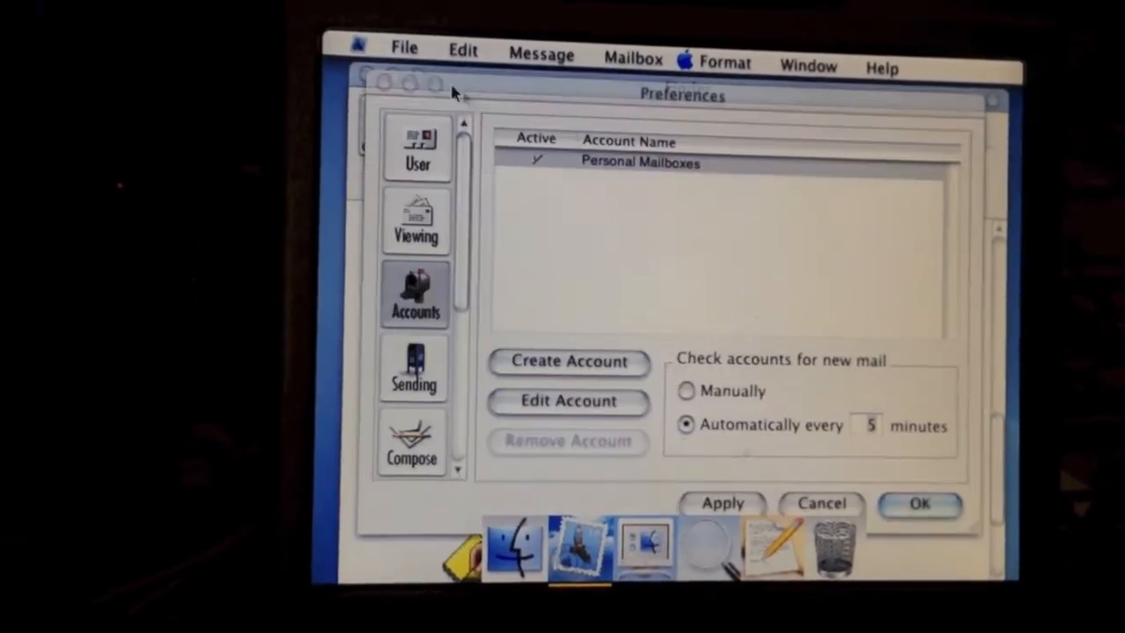
click(826, 504)
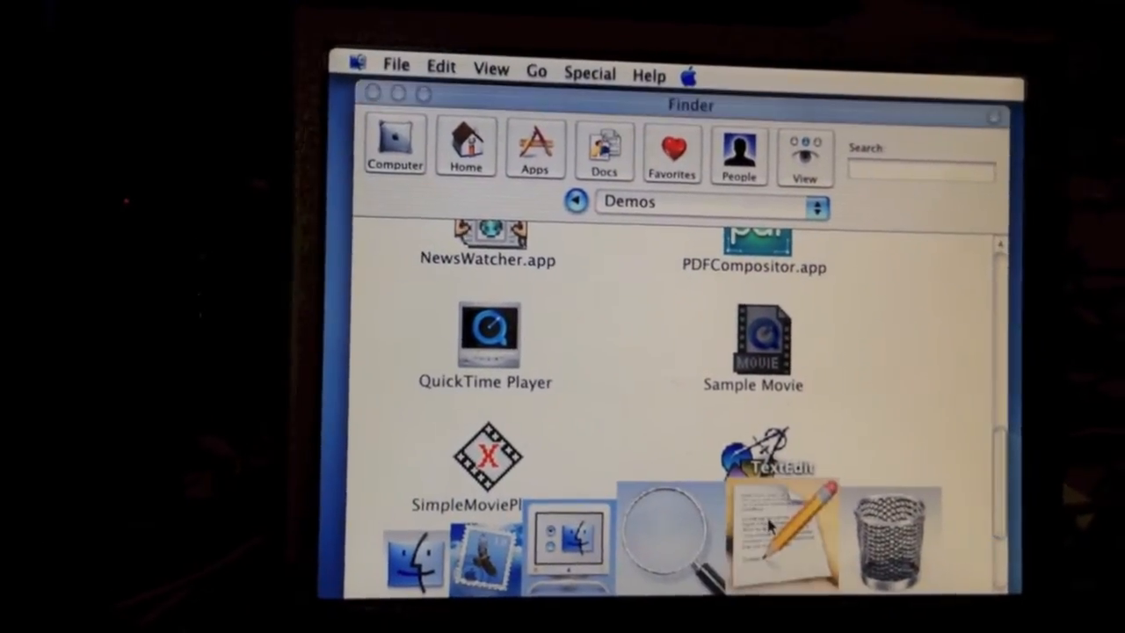
click(773, 527)
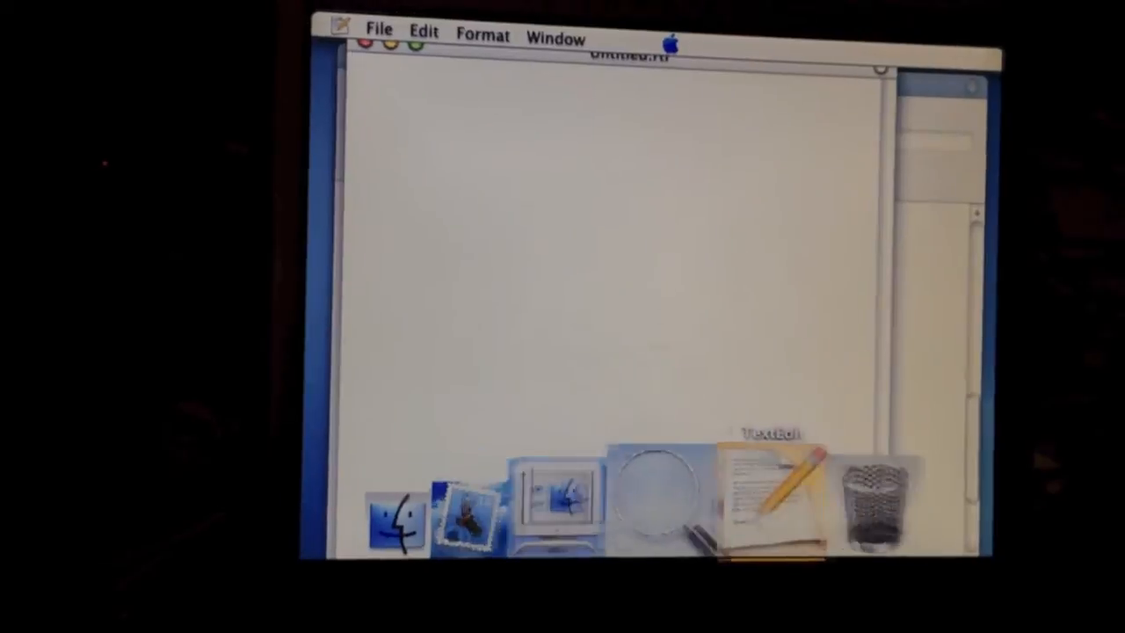
Quit TextEdit from its menu and launch Stickies from the Demos folder.
click(391, 42)
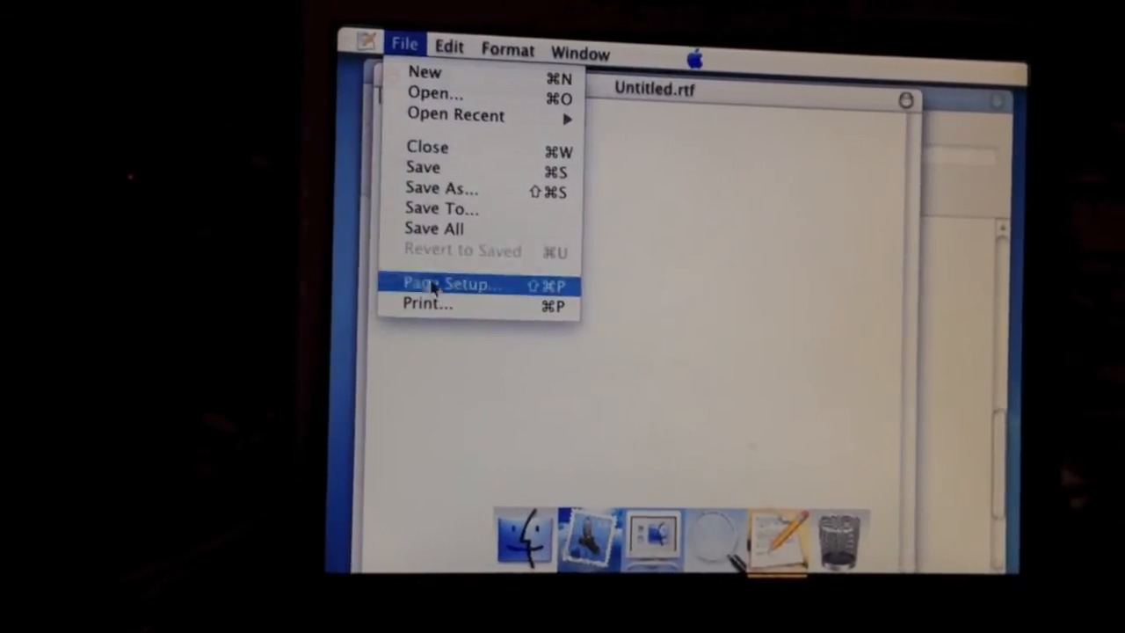
click(362, 48)
click(395, 194)
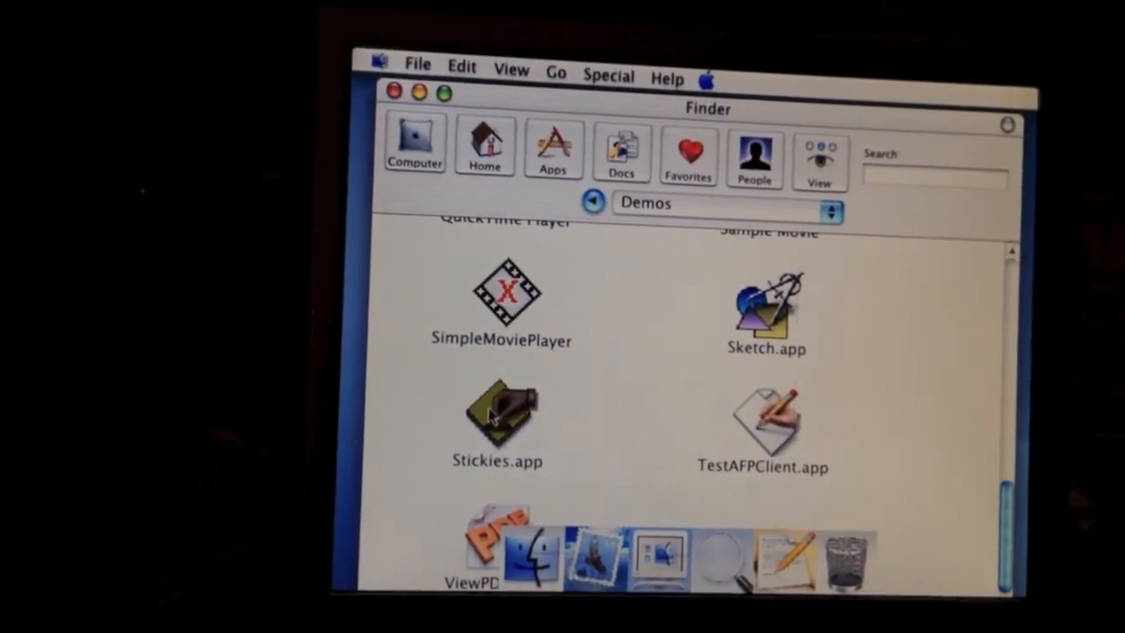
double_click(491, 416)
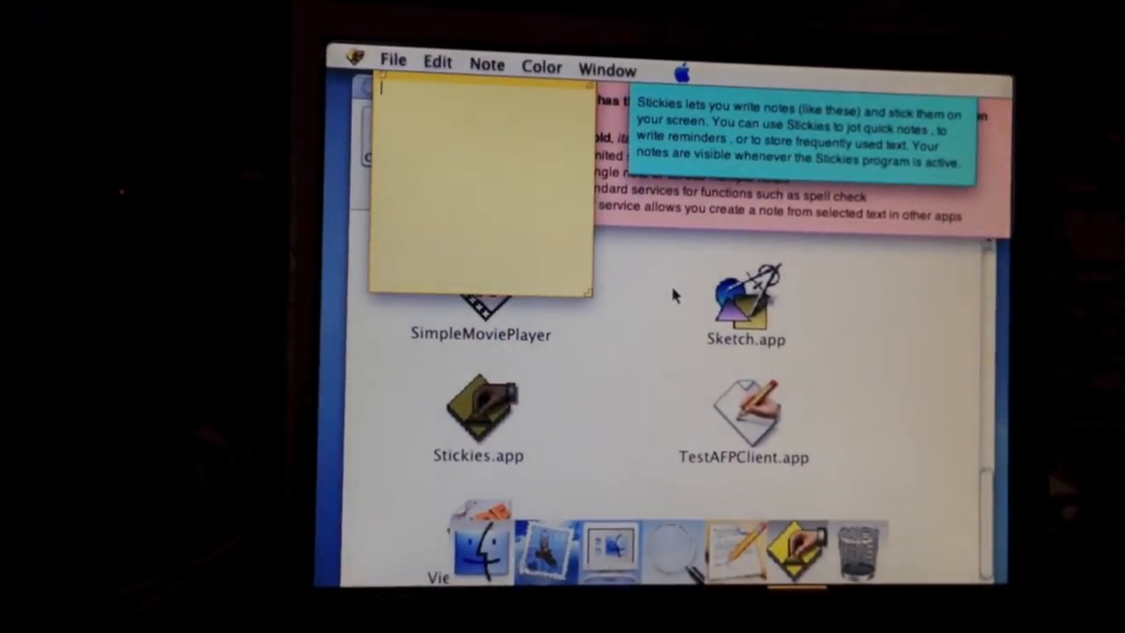
Quit Stickies, launch SimpleMoviePlayer from Demos and cancel its movie Open dialog.
click(359, 63)
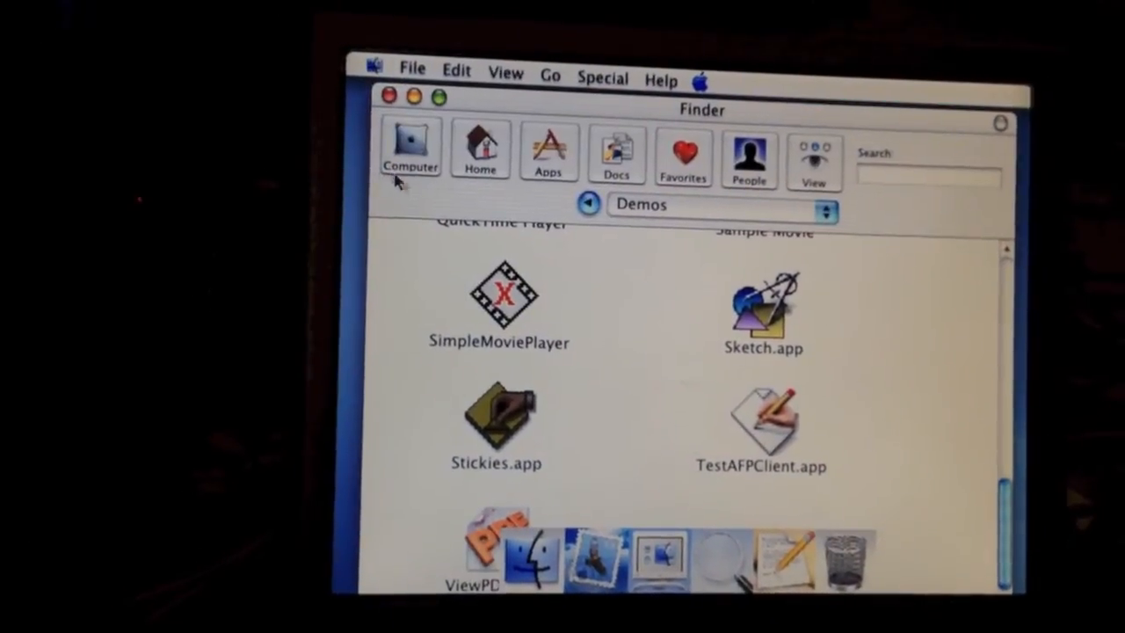
double_click(498, 315)
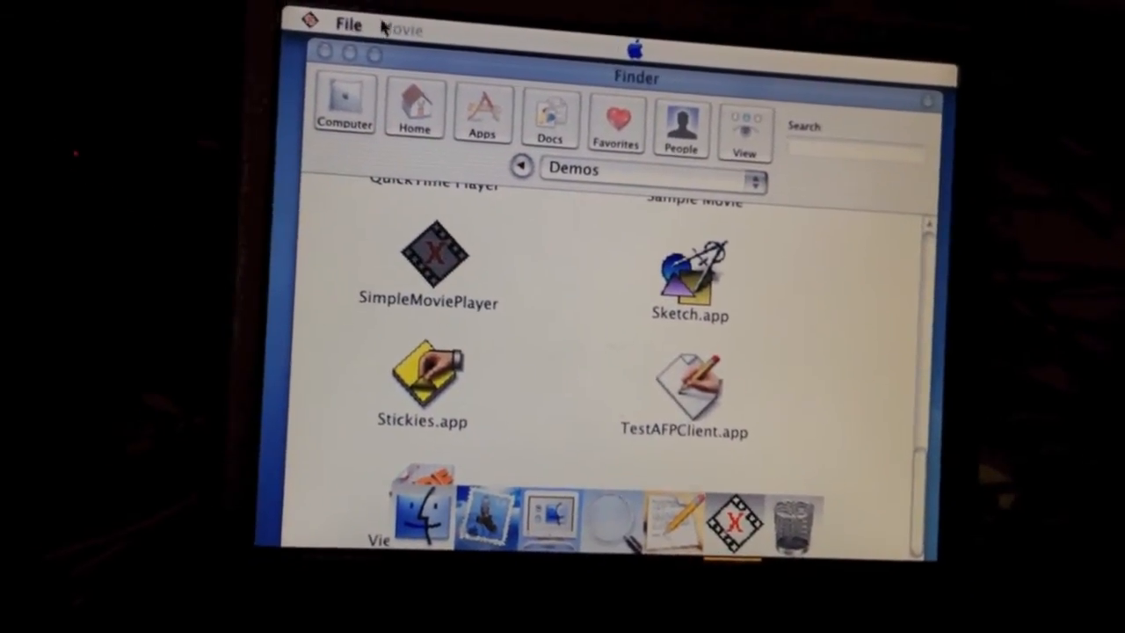
click(362, 39)
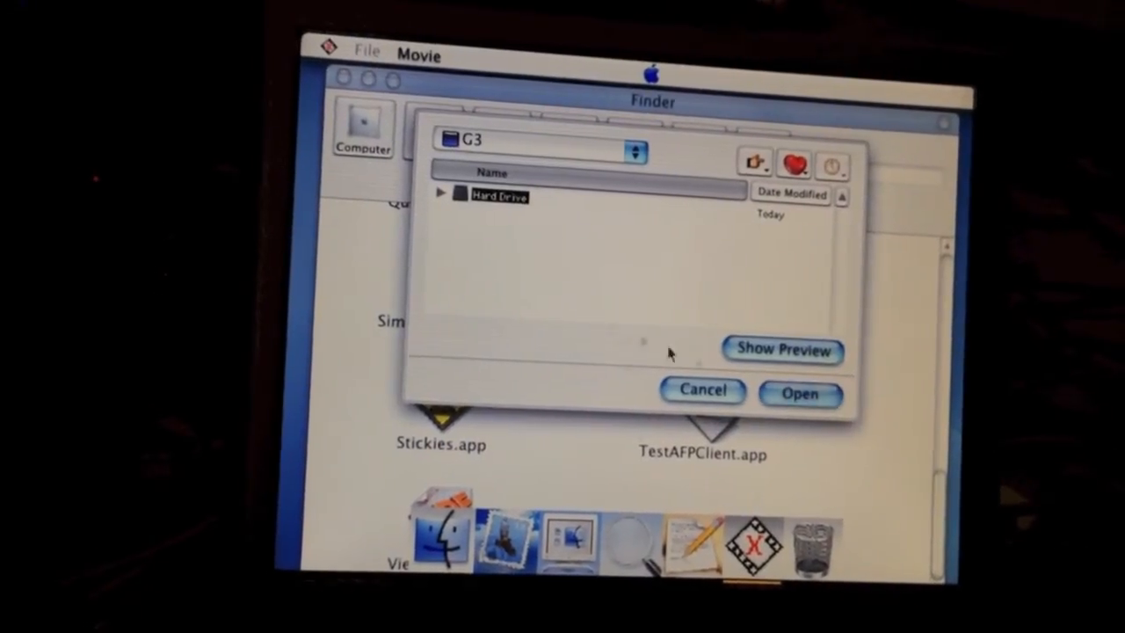
click(711, 396)
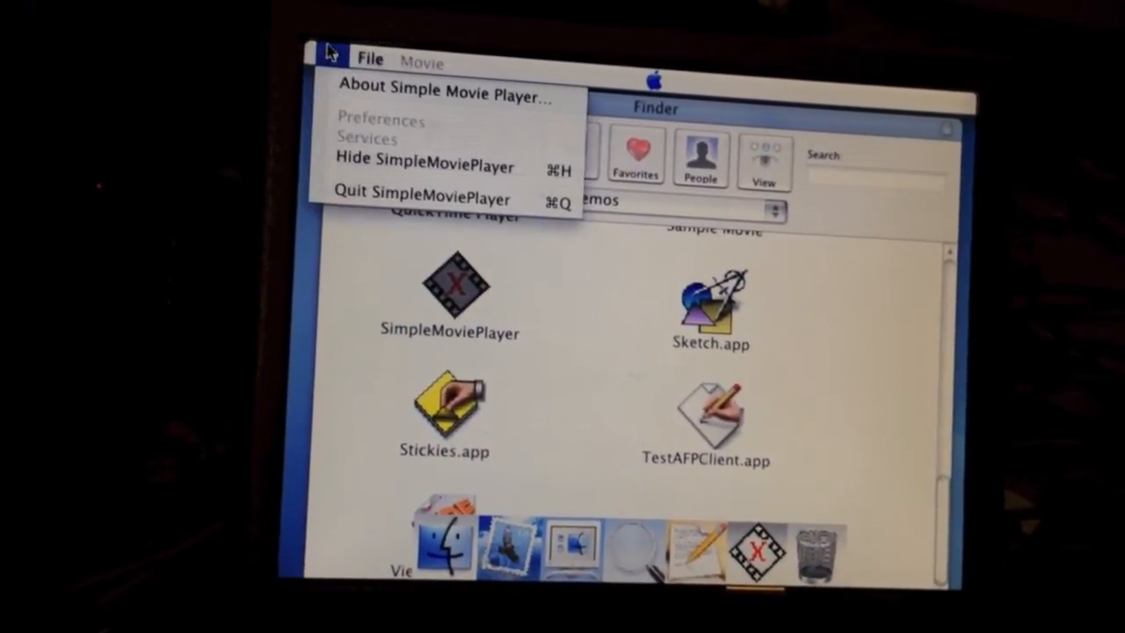
View SimpleMoviePlayer's 'This application plays movies' About message, quit it and return to the top level.
click(345, 92)
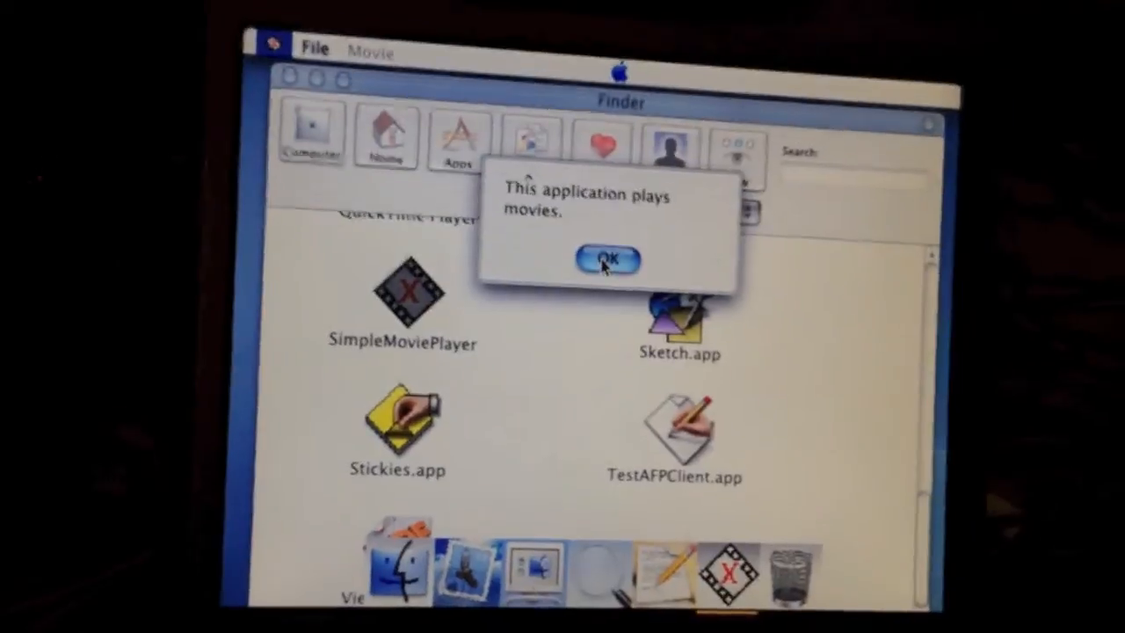
click(691, 371)
click(350, 90)
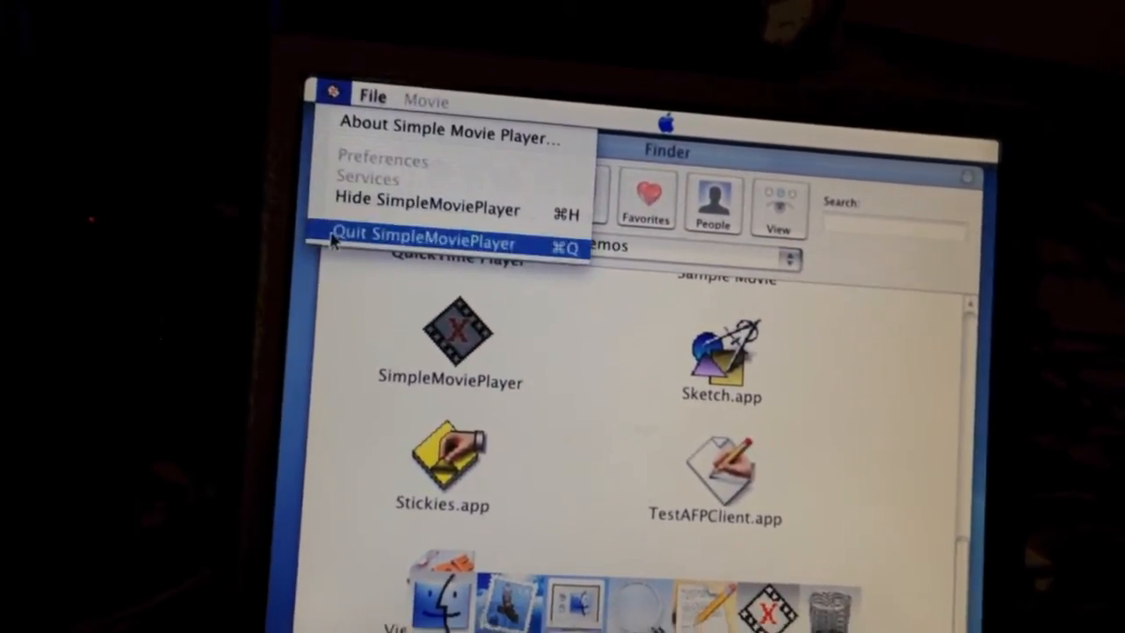
click(413, 237)
scroll(914, 484, up, 5)
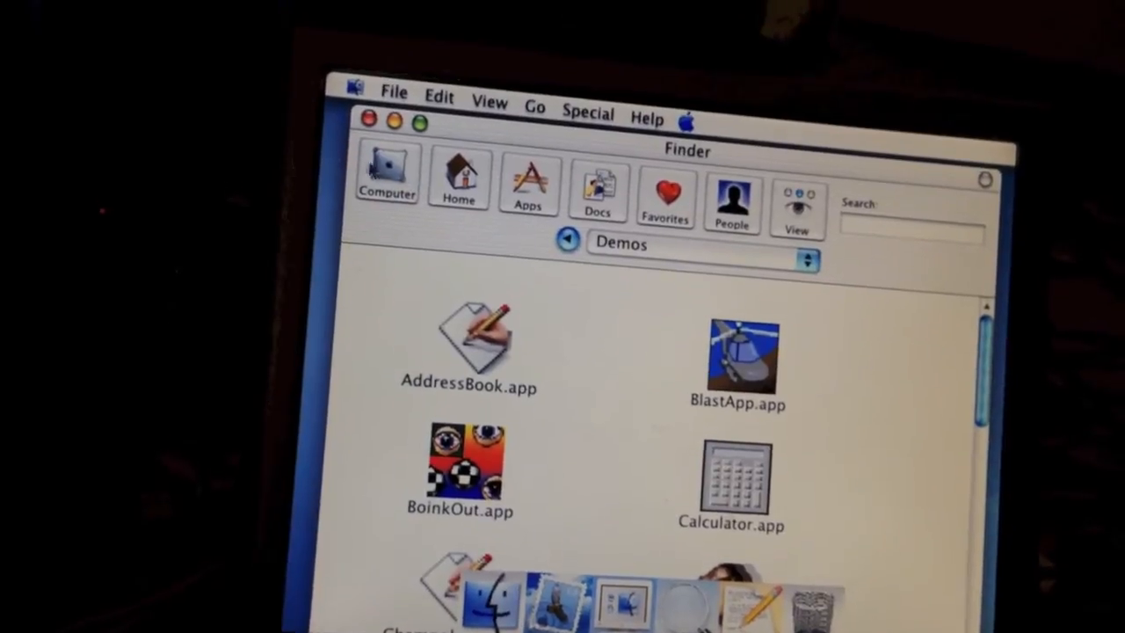
click(379, 162)
Navigate into Hard Drive > System > Applications in Finder.
double_click(453, 316)
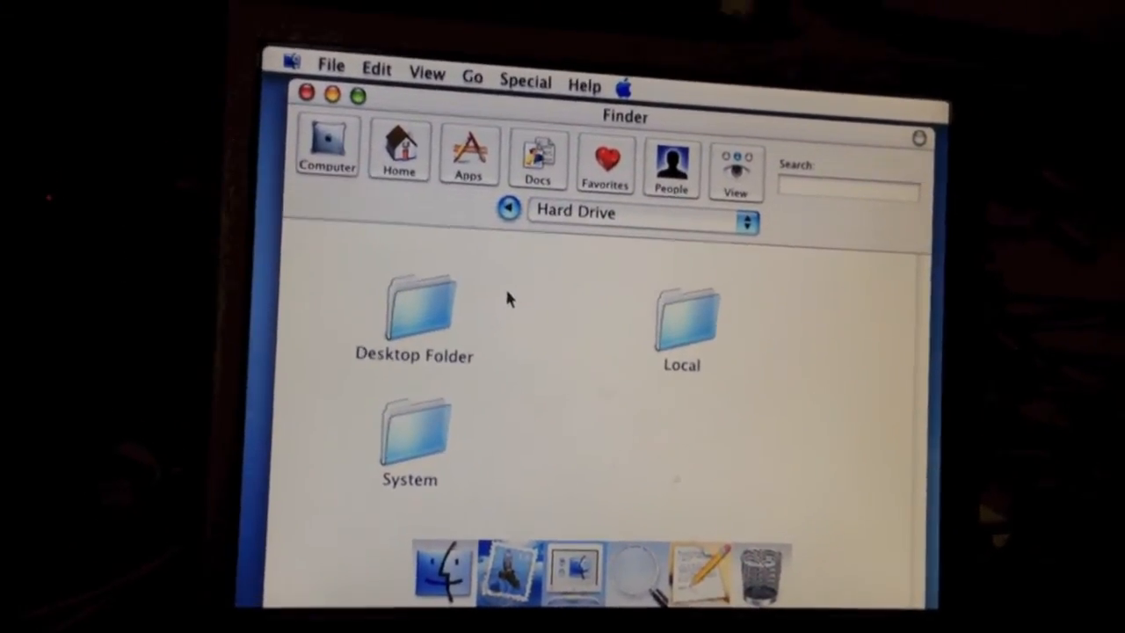
double_click(407, 430)
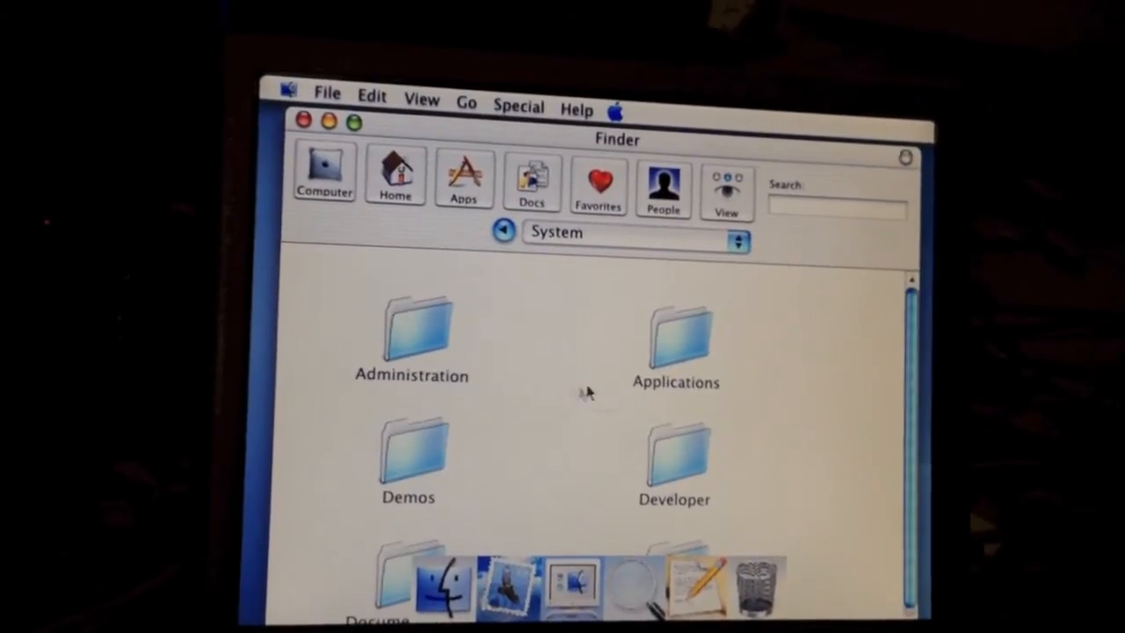
double_click(677, 332)
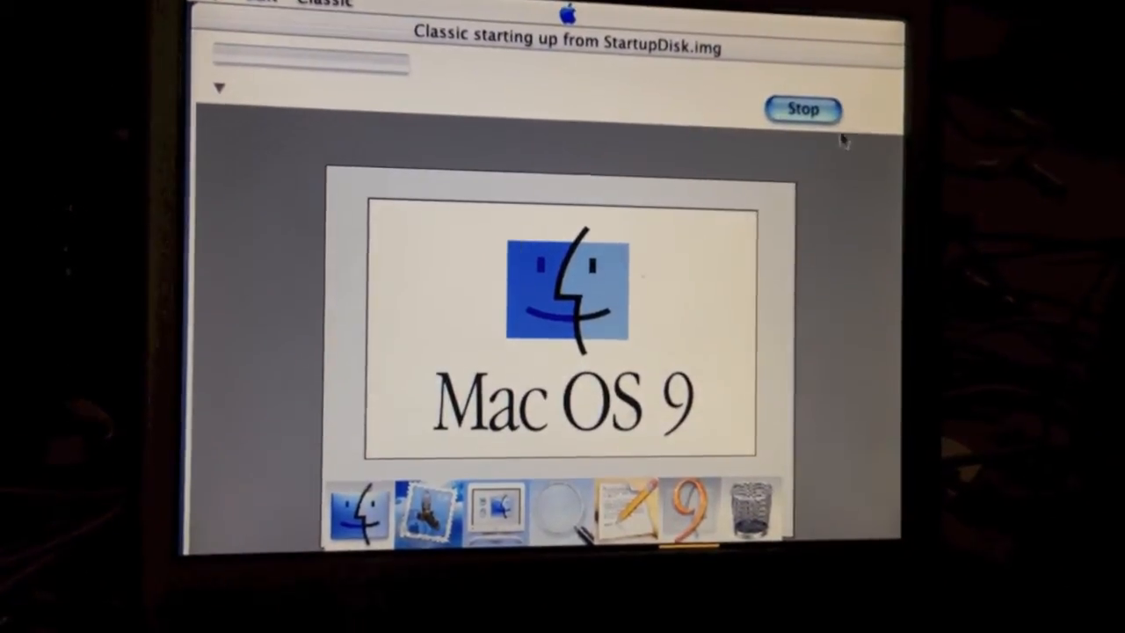
Stop the Classic startup that began and confirm with OK.
click(803, 108)
click(720, 255)
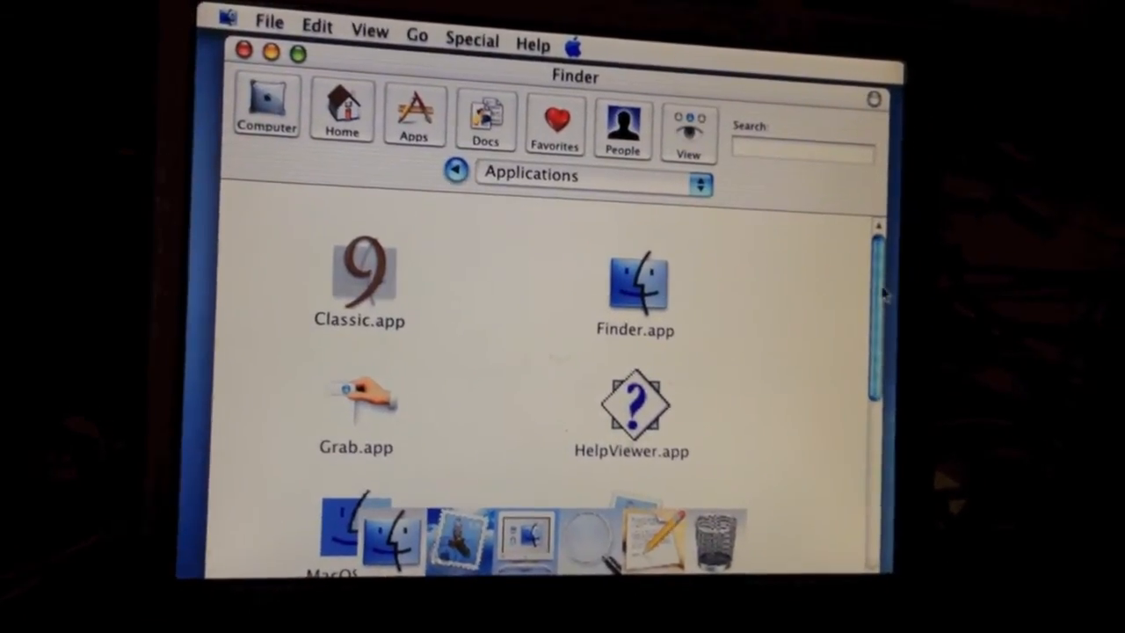
drag(879, 290, 879, 369)
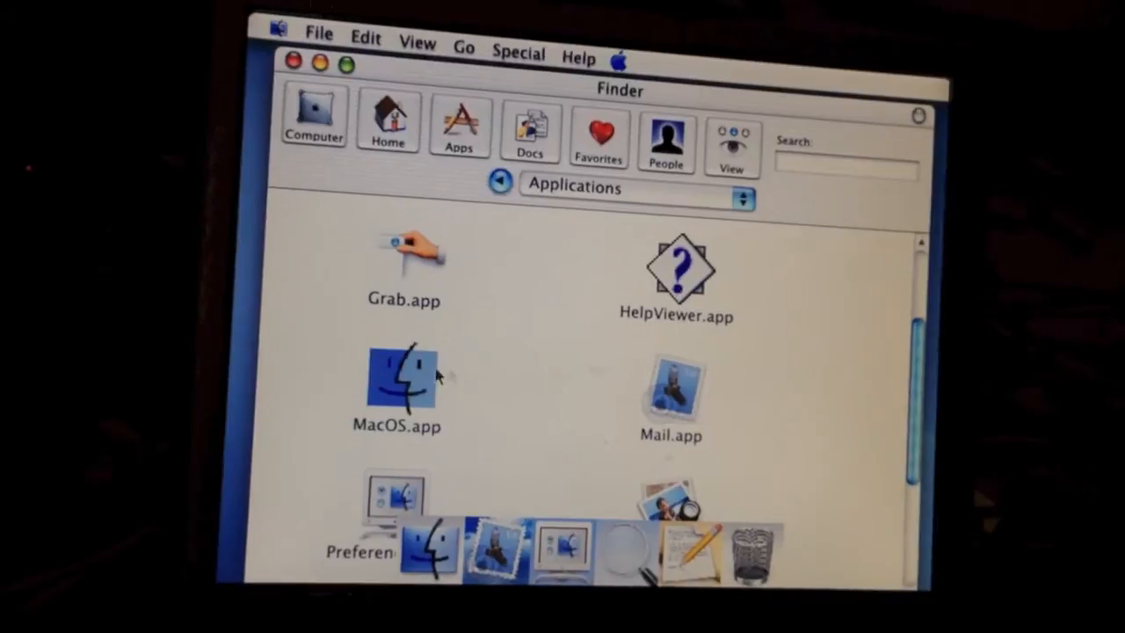
Launch MacOS.app from Applications to boot Mac OS 9.
click(413, 378)
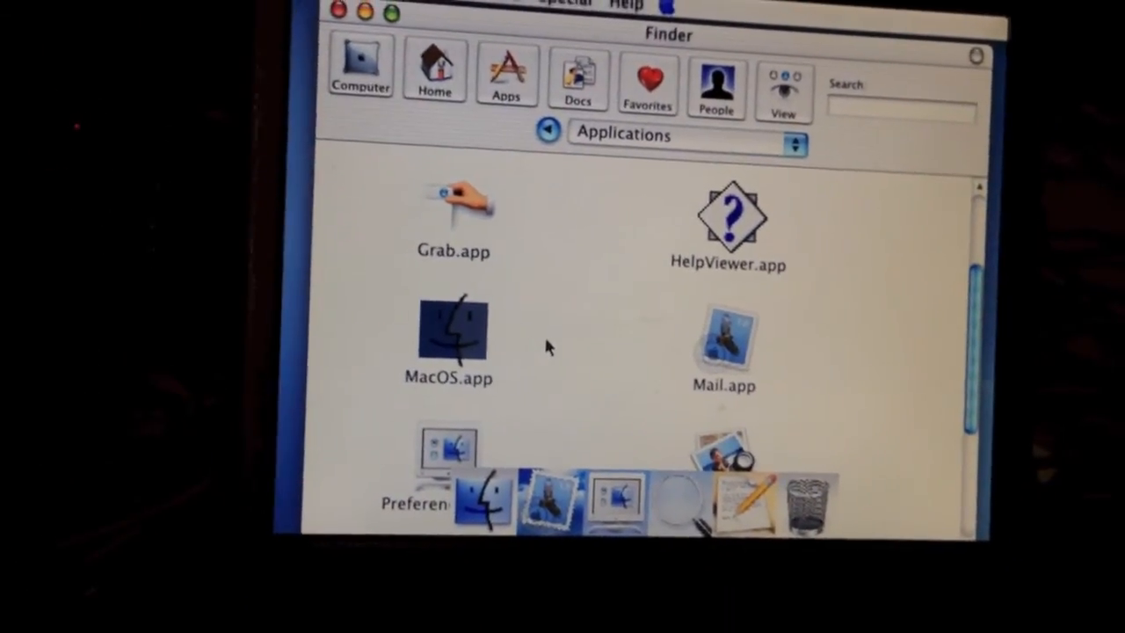
double_click(398, 356)
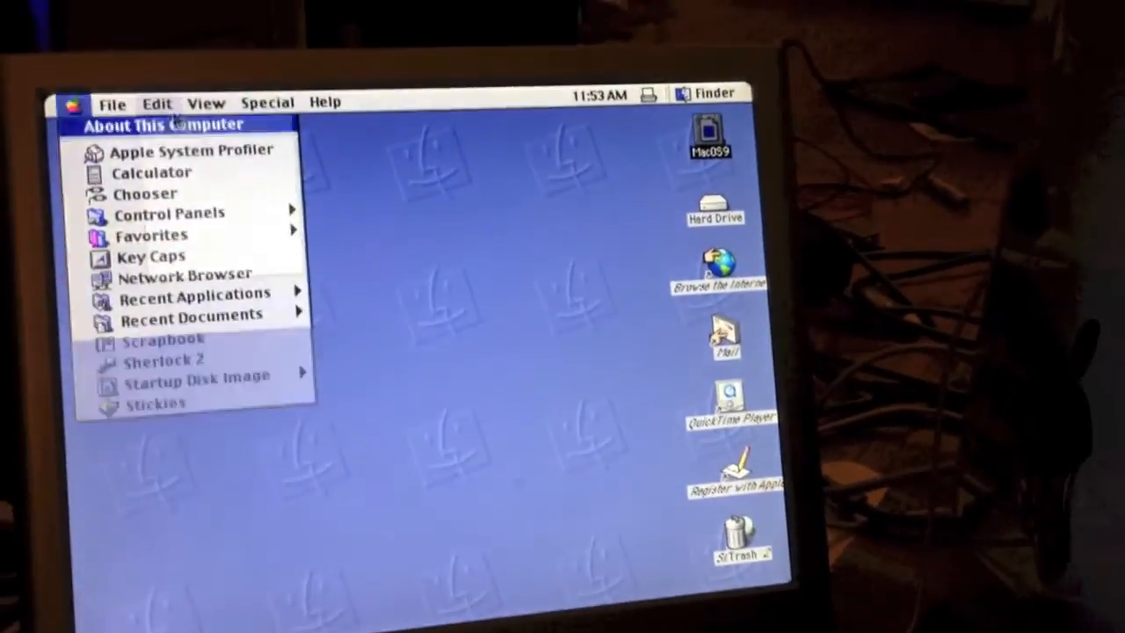
Review About This Computer (Mac OS 9.0, 128 MB), close it and show the running-environments list.
click(140, 72)
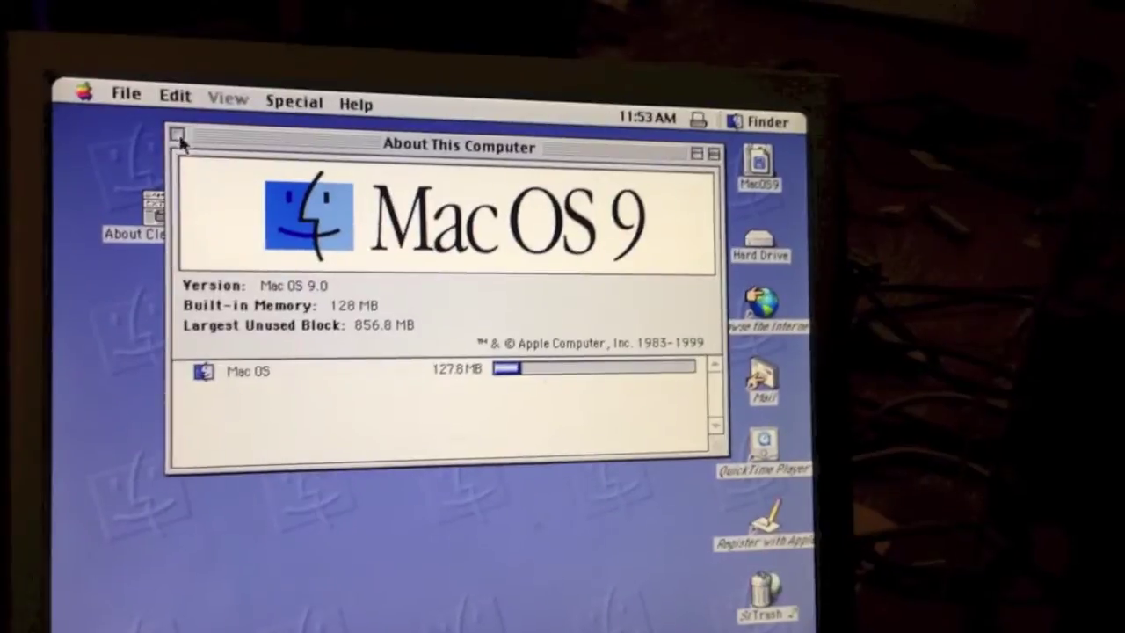
click(167, 134)
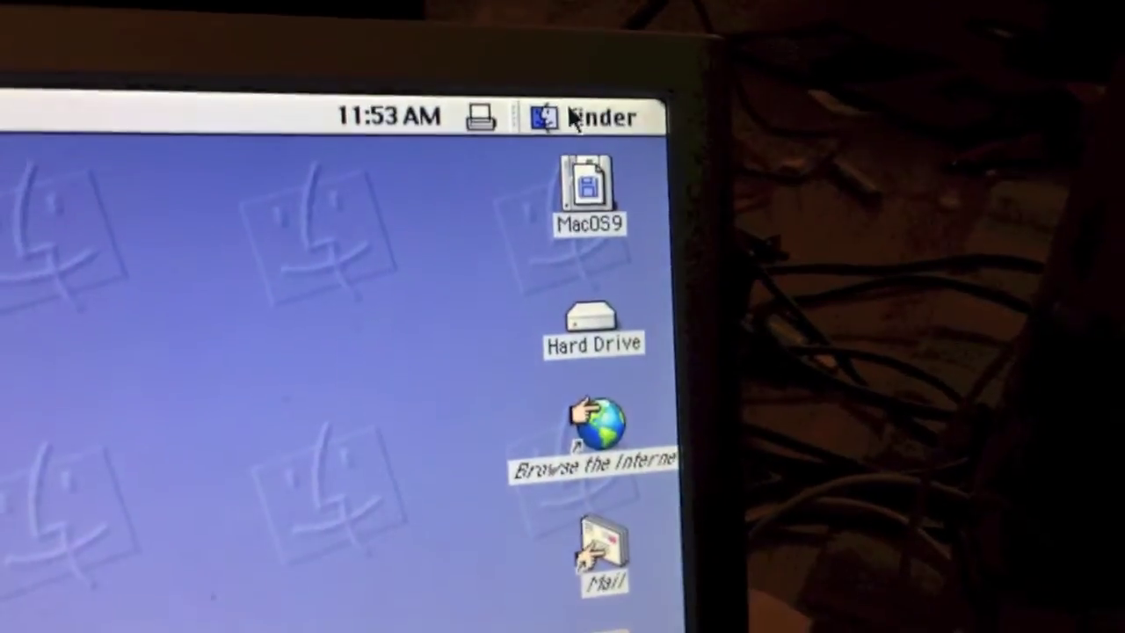
click(606, 179)
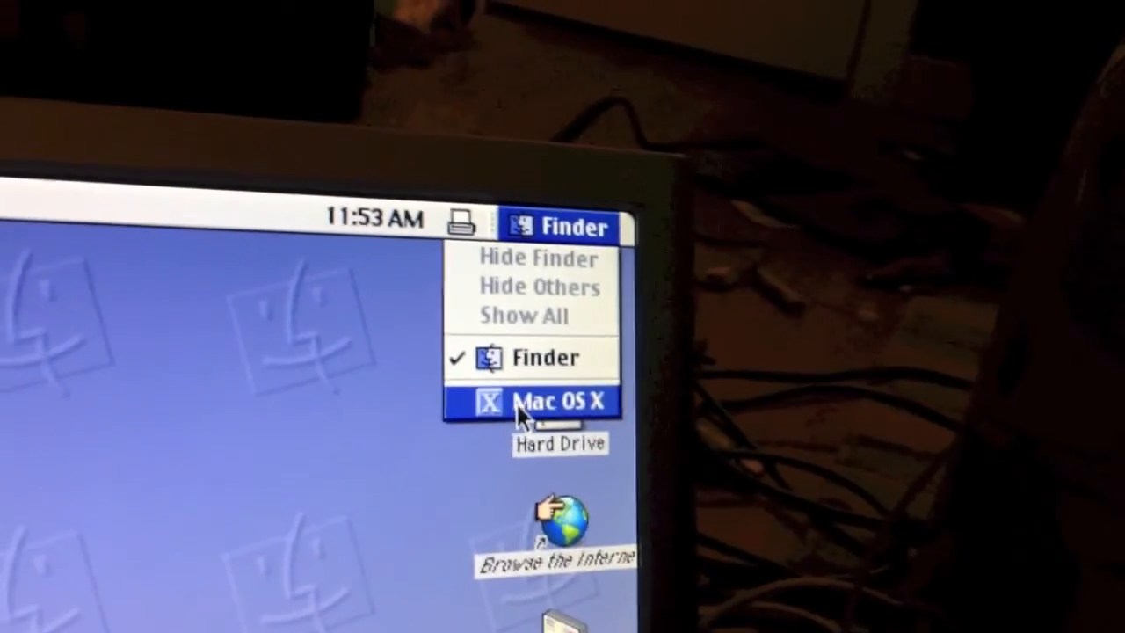
Switch to Mac OS X, minimize the Applications Finder window to the dock and restore it.
click(512, 408)
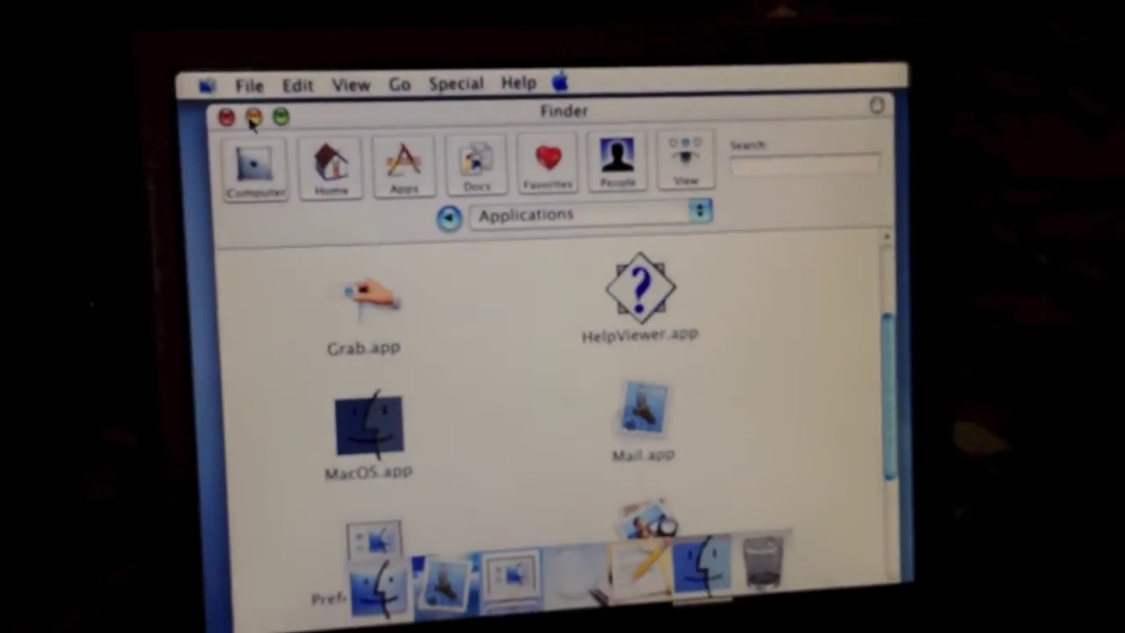
click(222, 105)
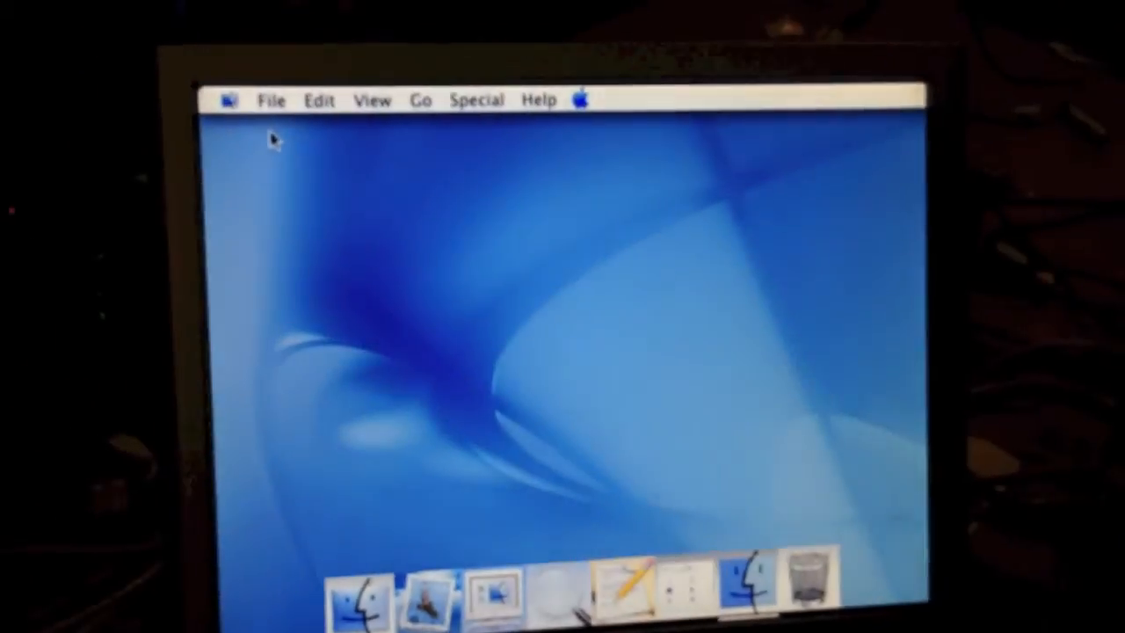
click(668, 575)
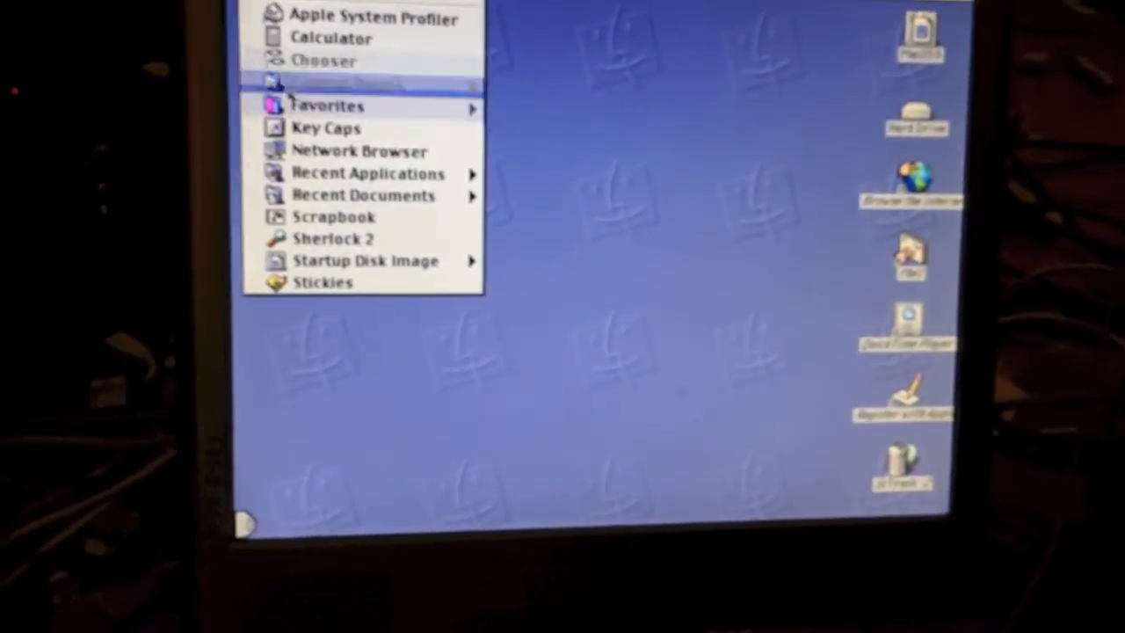
Back in Mac OS 9, launch Calculator from the Apple menu, move it left and close it.
click(340, 37)
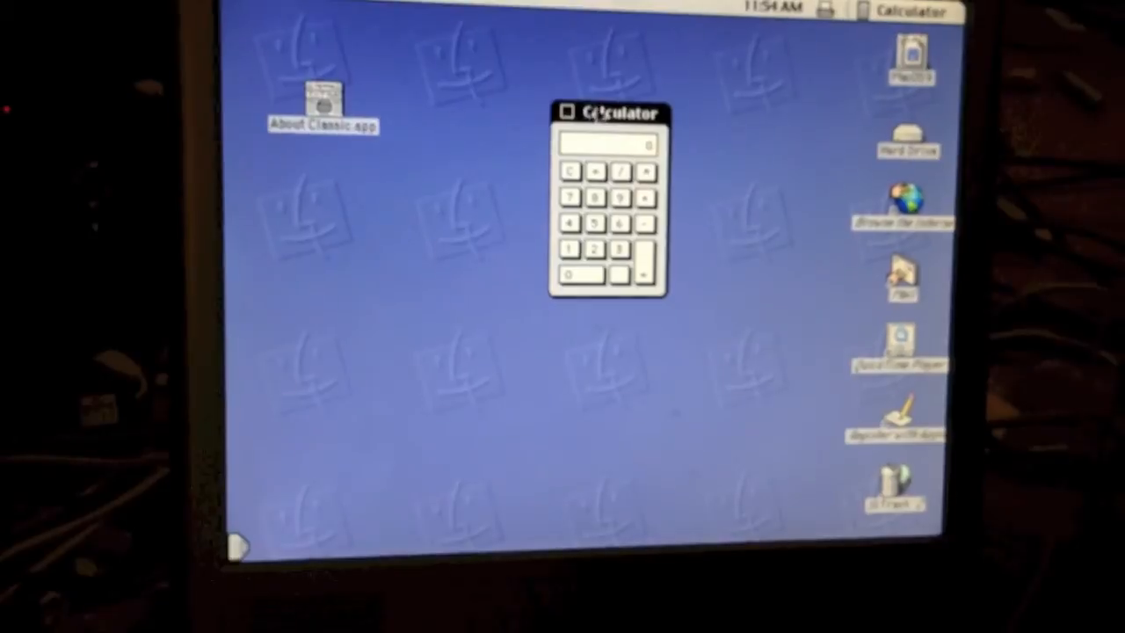
drag(598, 112, 474, 113)
click(405, 116)
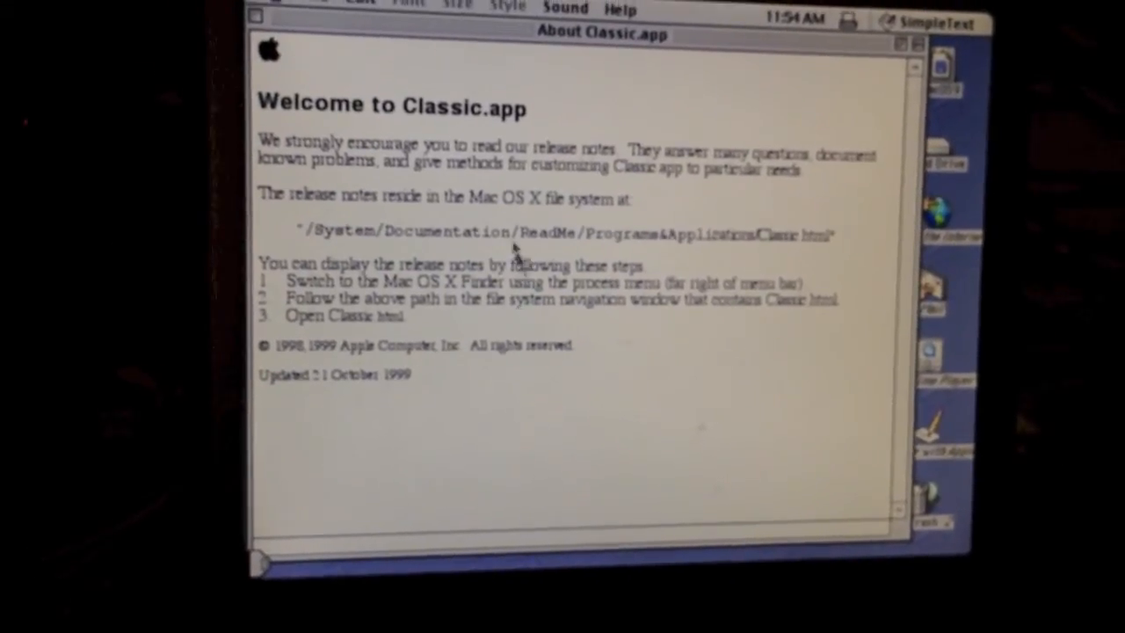
Close the About Classic.app notes and quit SimpleText.
click(261, 20)
click(327, 15)
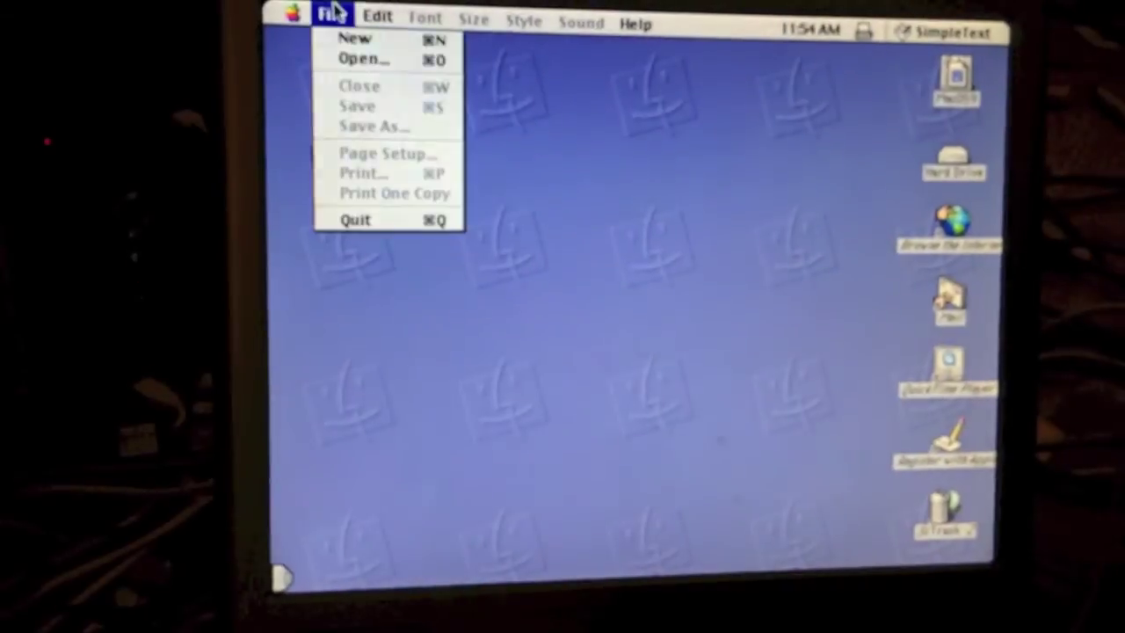
click(360, 229)
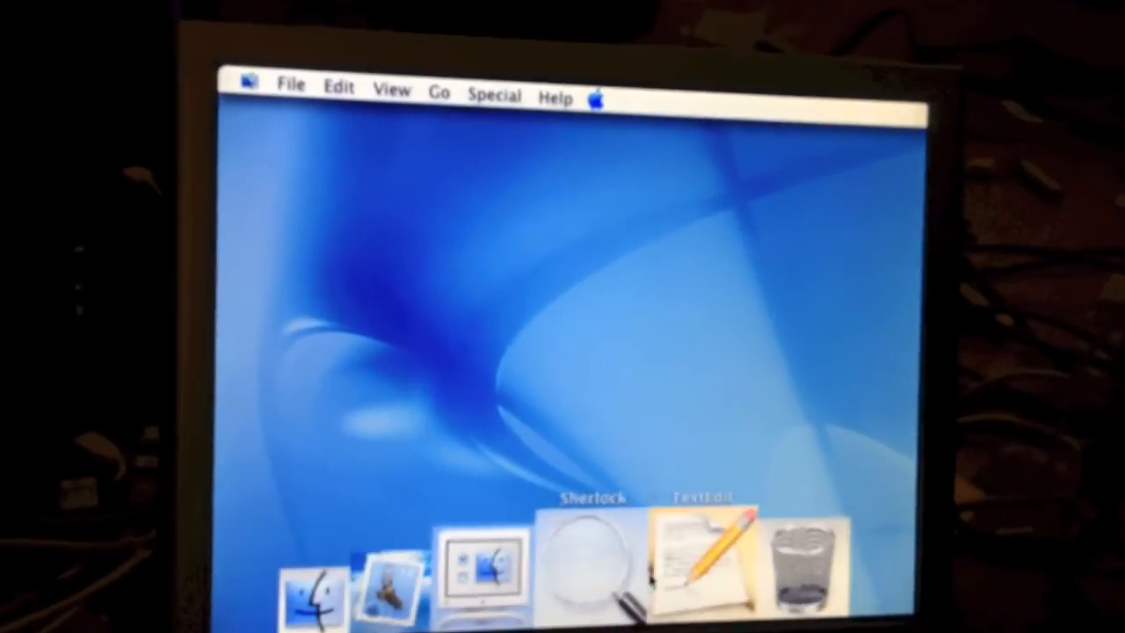
Show and close About This Mac, then reveal Shut Down in the Special menu.
click(494, 92)
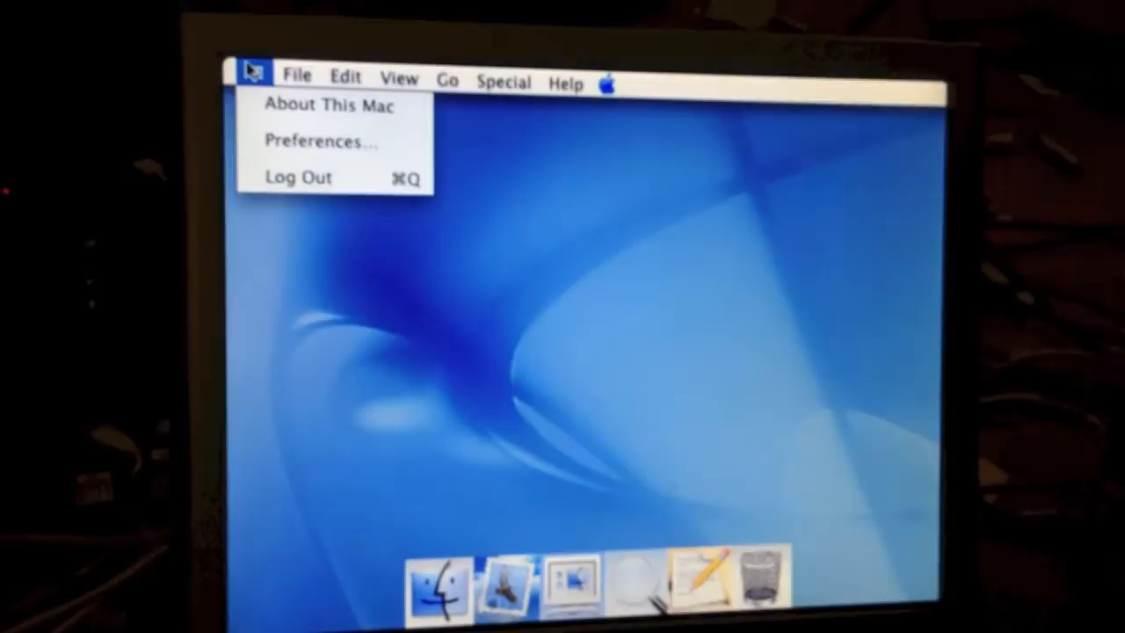
click(270, 97)
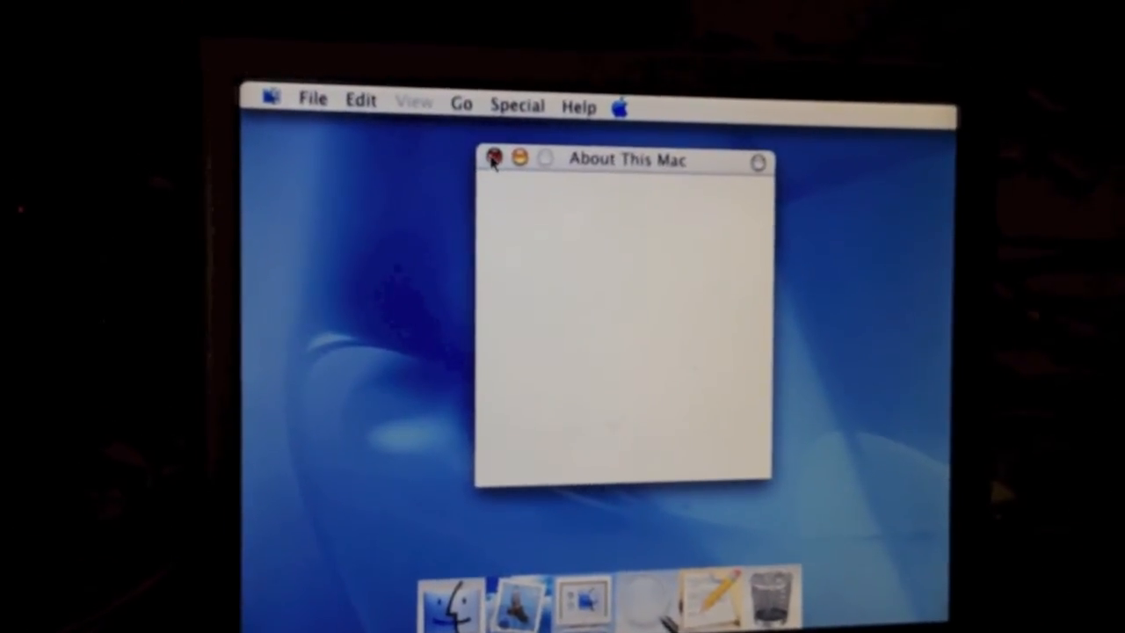
click(493, 160)
click(511, 94)
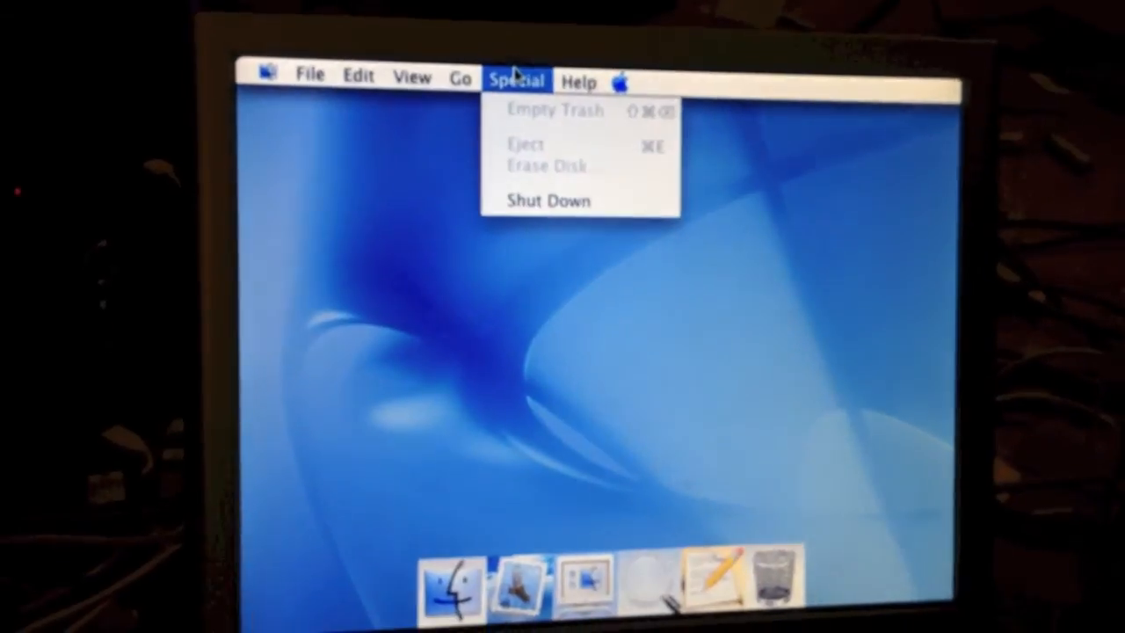